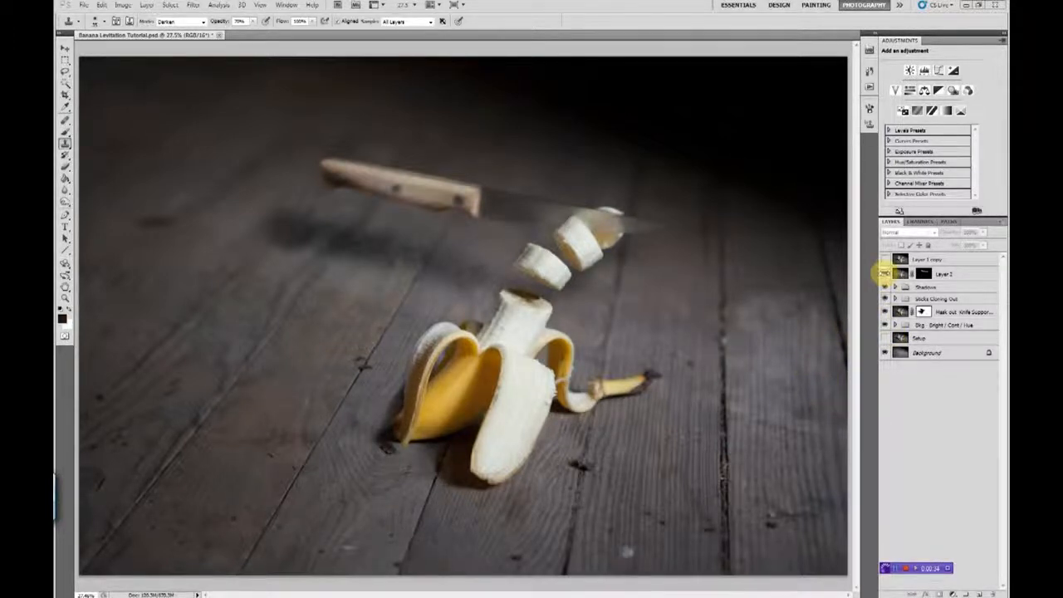
# Hide all the layers and groups above Background, and show only the Setup layer over it.
pyautogui.moveTo(885, 275); pyautogui.dragTo(898, 358)
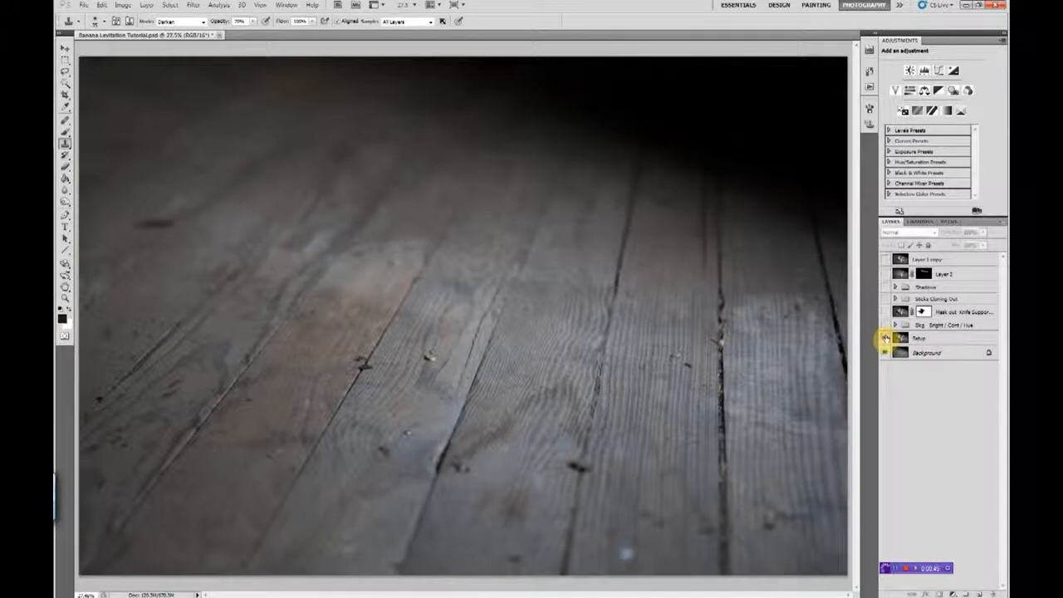
pyautogui.click(885, 338)
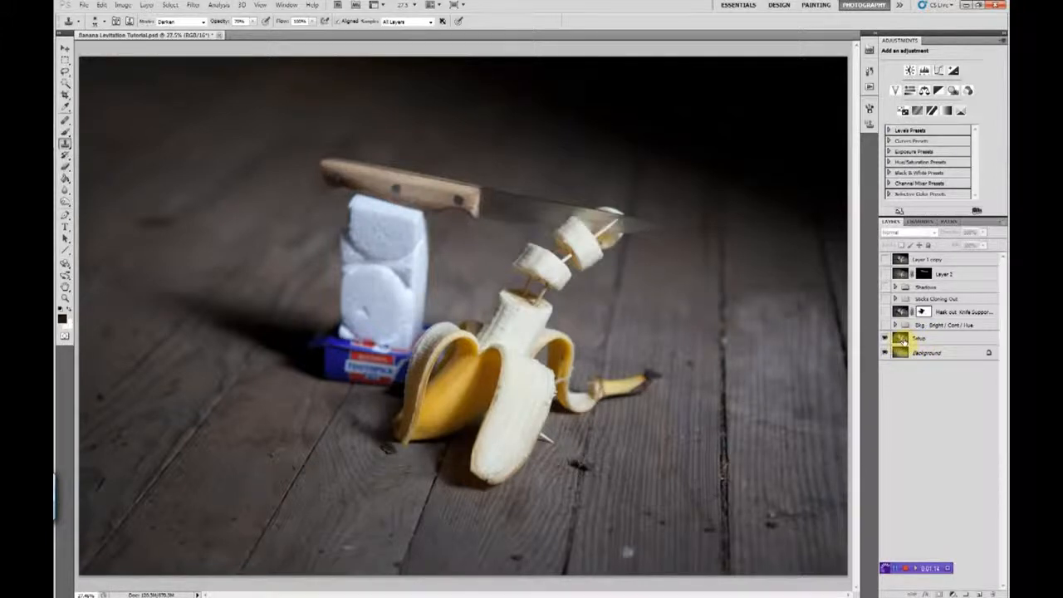
# Add a layer mask to the Setup layer and paint out the white knife support with a black brush at 100% opacity.
pyautogui.click(921, 338)
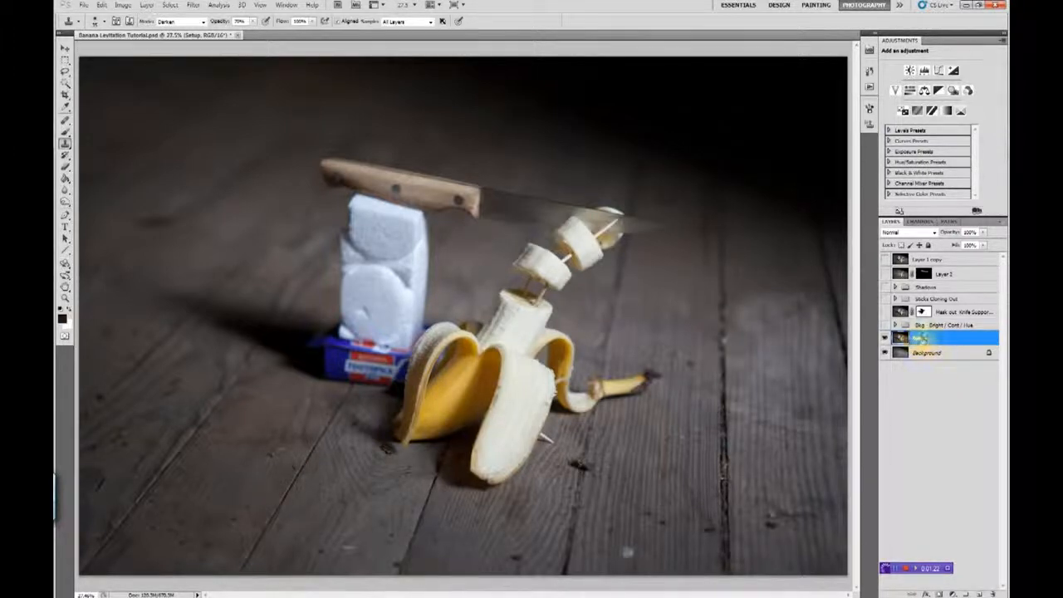
pyautogui.click(937, 593)
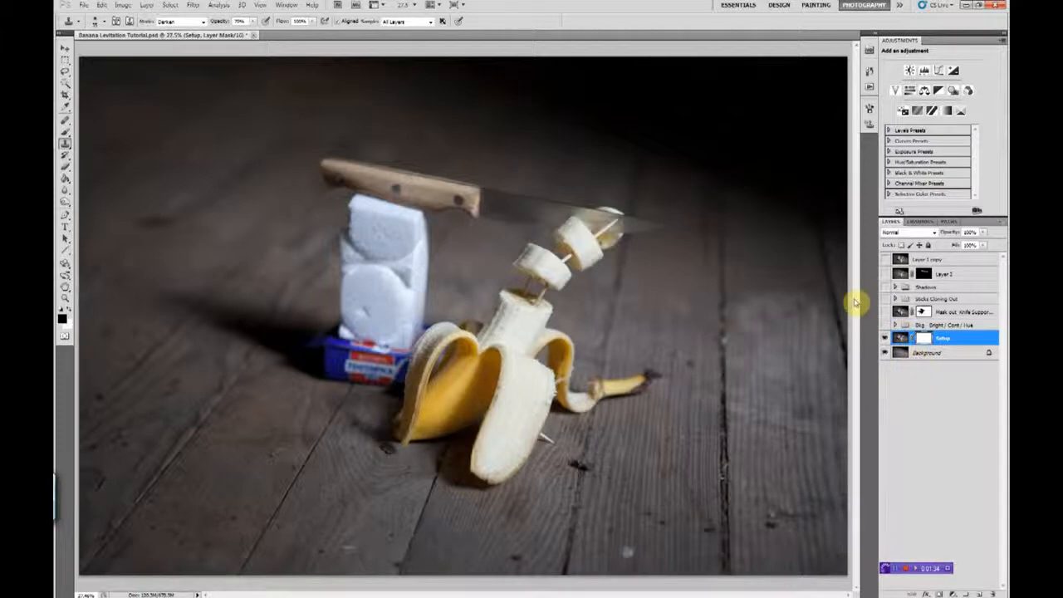
pyautogui.click(65, 133)
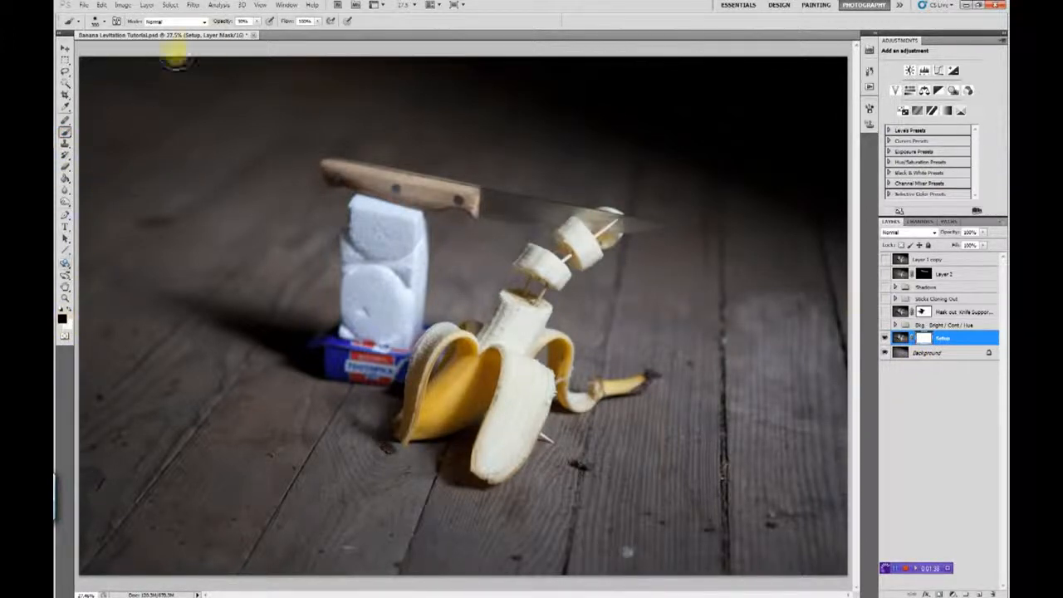
pyautogui.moveTo(259, 22); pyautogui.dragTo(282, 30)
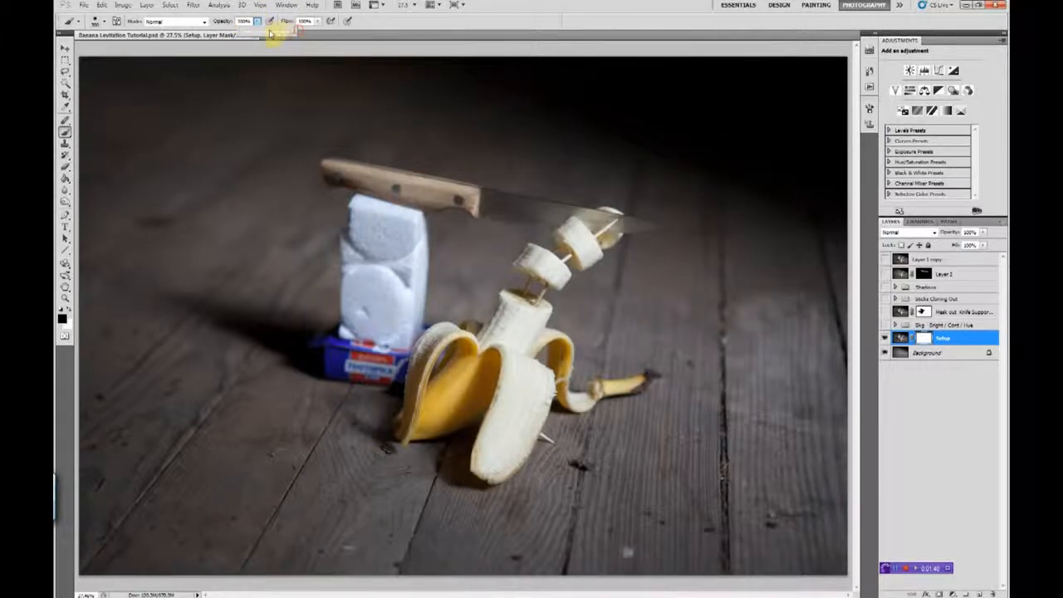
pyautogui.moveTo(403, 250)
pyautogui.mouseDown()
pyautogui.moveTo(357, 233)
pyautogui.moveTo(357, 214)
pyautogui.moveTo(409, 227)
pyautogui.moveTo(407, 315)
pyautogui.moveTo(380, 356)
pyautogui.moveTo(338, 368)
pyautogui.moveTo(331, 353)
pyautogui.moveTo(342, 326)
pyautogui.moveTo(331, 337)
pyautogui.moveTo(368, 324)
pyautogui.moveTo(376, 295)
pyautogui.moveTo(354, 285)
pyautogui.moveTo(366, 263)
pyautogui.moveTo(383, 264)
pyautogui.moveTo(410, 295)
pyautogui.moveTo(386, 373)
pyautogui.moveTo(349, 359)
pyautogui.moveTo(322, 365)
pyautogui.moveTo(309, 330)
pyautogui.moveTo(342, 260)
pyautogui.moveTo(385, 288)
pyautogui.moveTo(402, 319)
pyautogui.moveTo(356, 305)
pyautogui.moveTo(378, 293)
pyautogui.moveTo(295, 408)
pyautogui.moveTo(279, 413)
pyautogui.moveTo(351, 320)
pyautogui.moveTo(285, 449)
pyautogui.moveTo(336, 347)
pyautogui.moveTo(368, 310)
pyautogui.moveTo(292, 404)
pyautogui.moveTo(416, 230)
pyautogui.moveTo(356, 214)
pyautogui.moveTo(341, 246)
pyautogui.moveTo(845, 308)
pyautogui.moveTo(815, 307)
pyautogui.mouseUp()
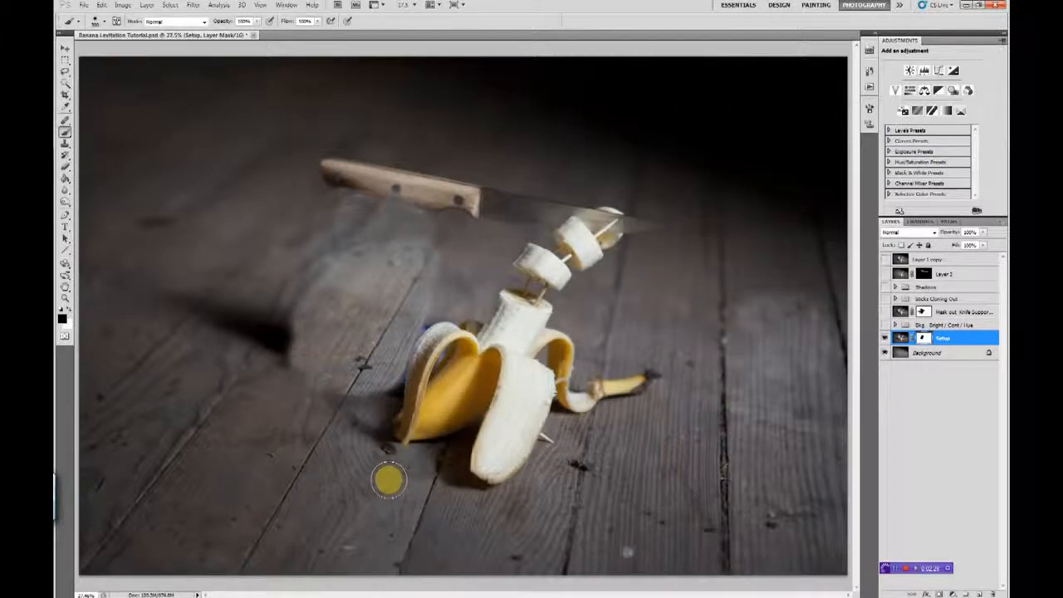
# Add a Brightness/Contrast adjustment layer above Background and slightly lower its brightness and contrast to match the Setup photo.
pyautogui.click(942, 355)
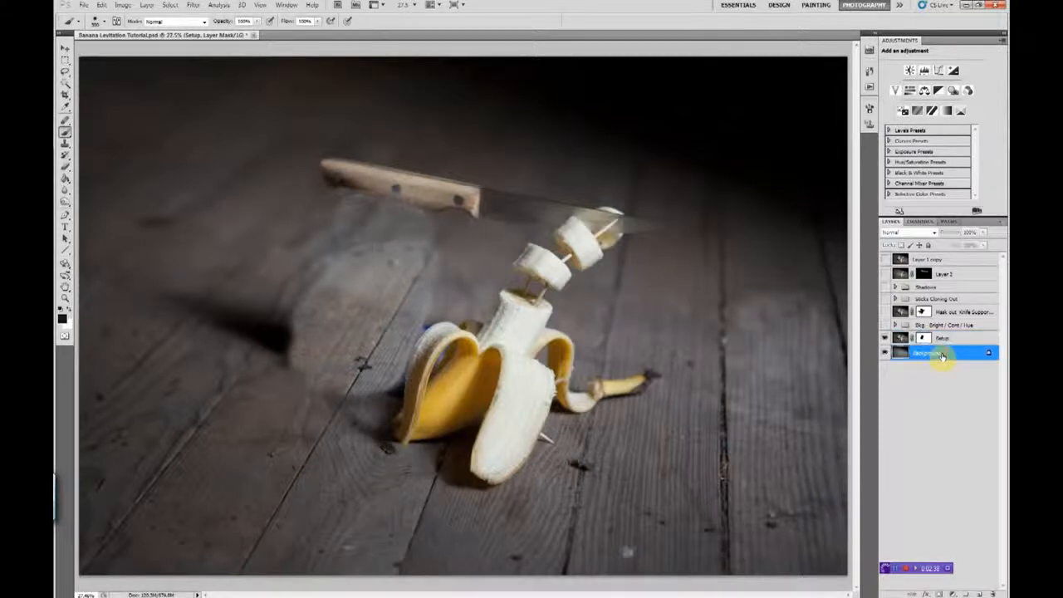
pyautogui.click(955, 592)
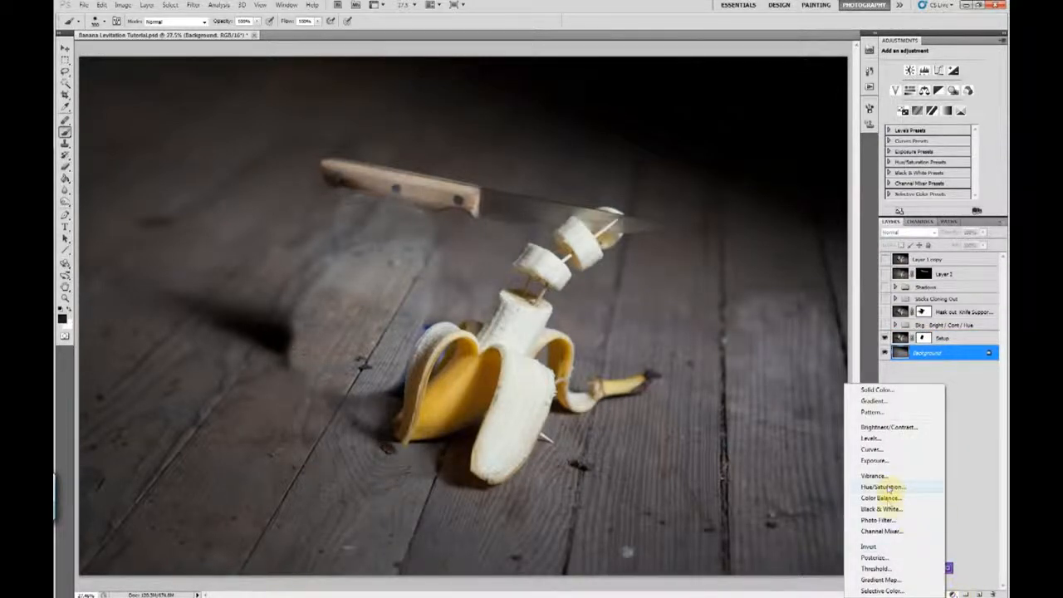
pyautogui.click(903, 427)
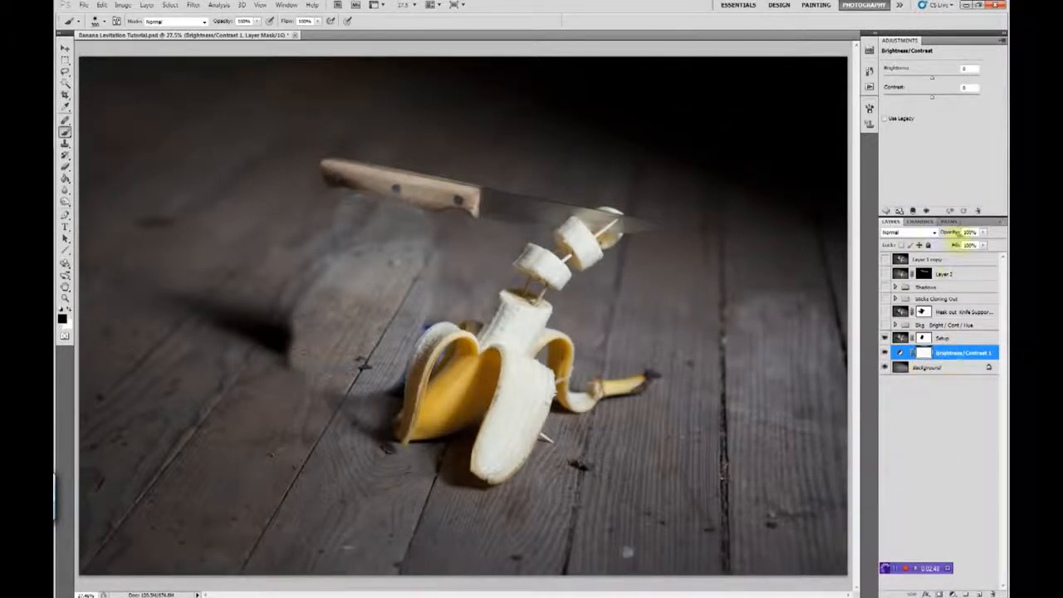
pyautogui.moveTo(933, 81); pyautogui.dragTo(928, 81)
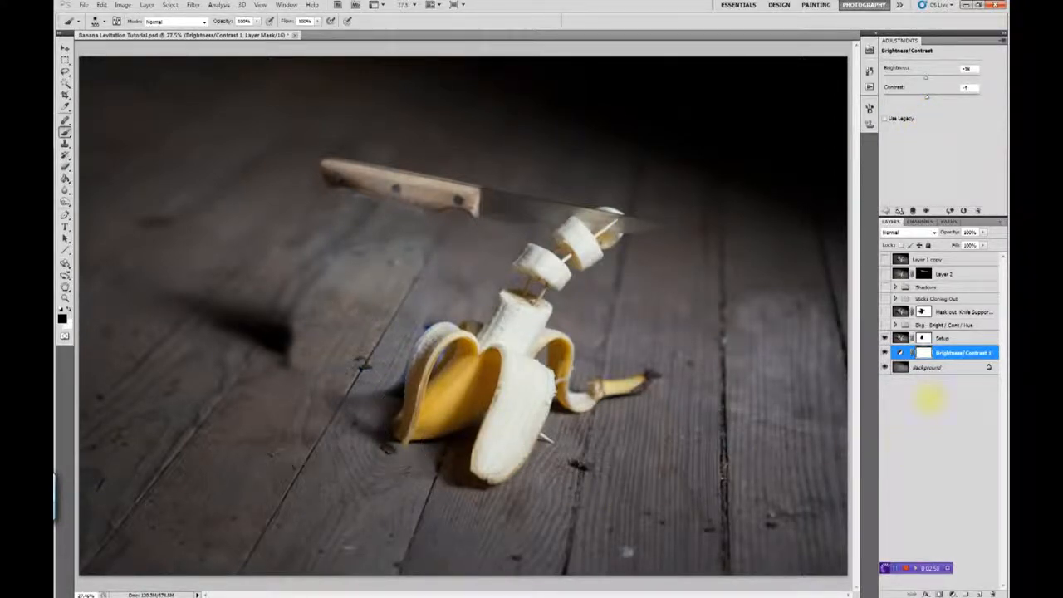
# Add a Hue/Saturation adjustment above the Brightness/Contrast layer and shift the Master hue, saturation and lightness to match the floor colours.
pyautogui.click(954, 593)
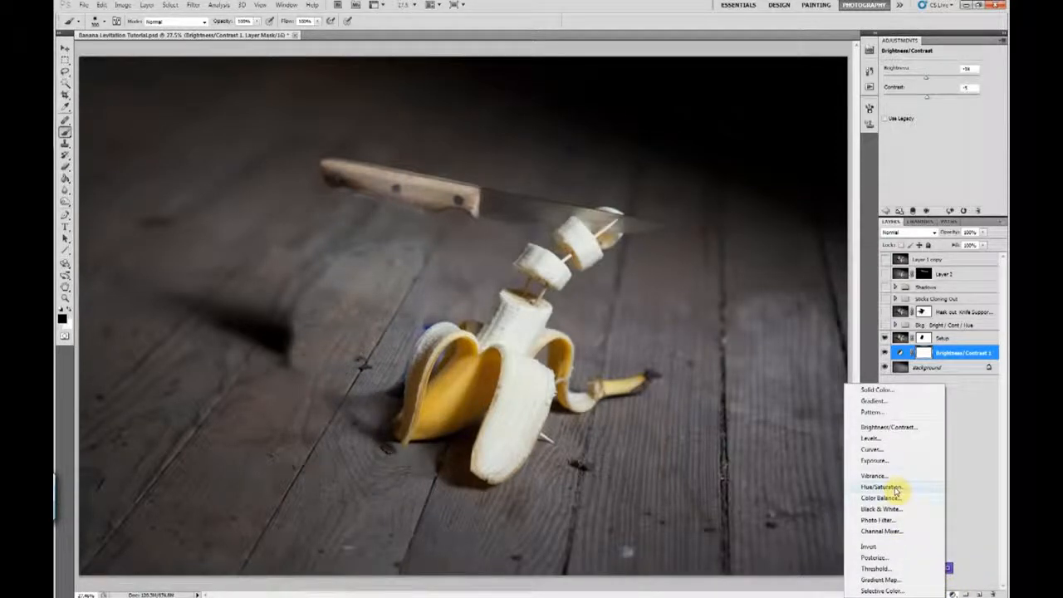
pyautogui.click(897, 490)
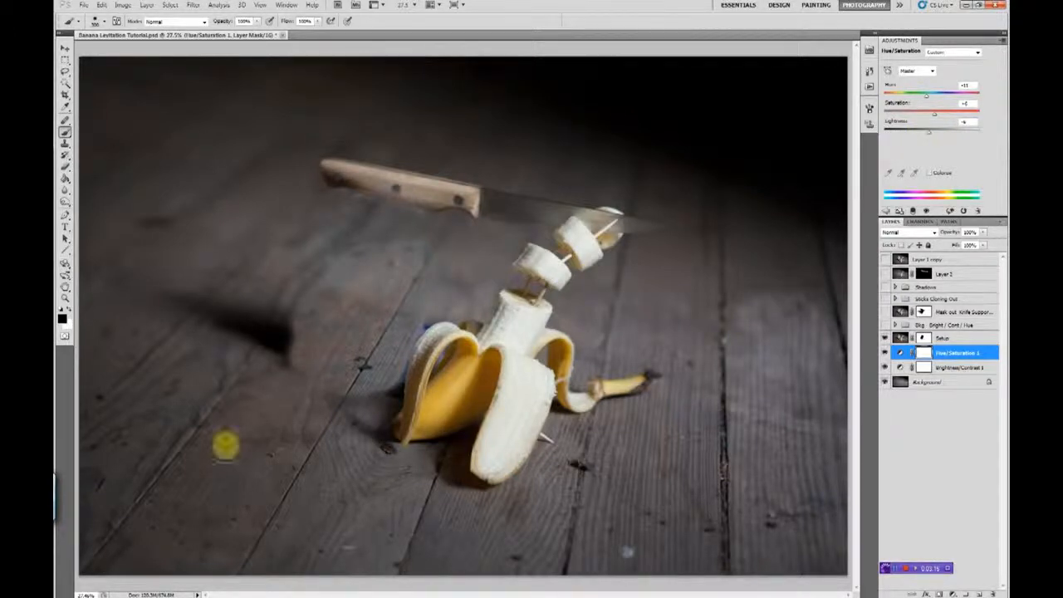
pyautogui.click(935, 74)
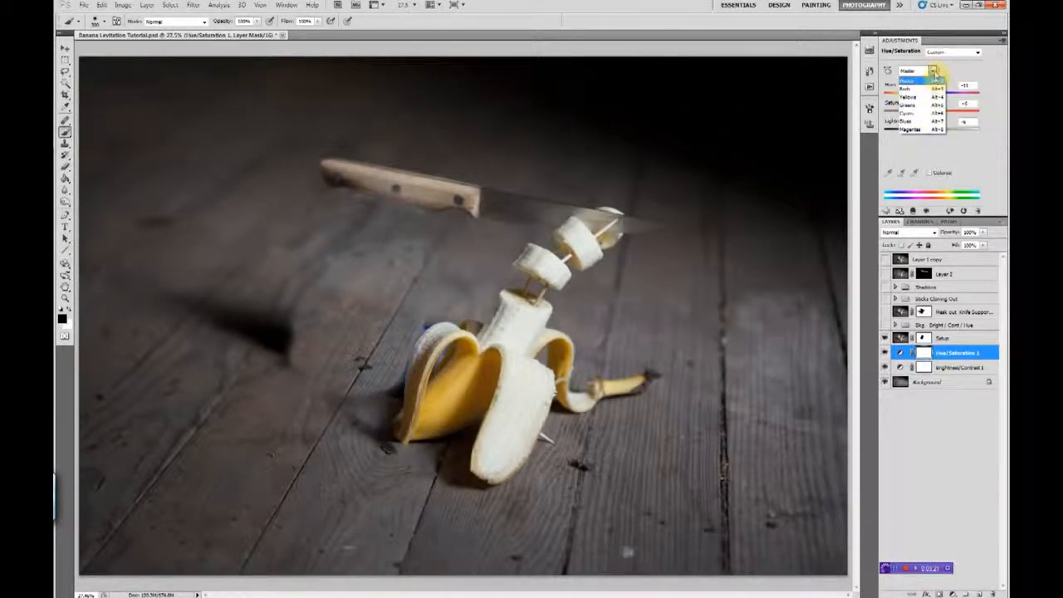
pyautogui.click(934, 73)
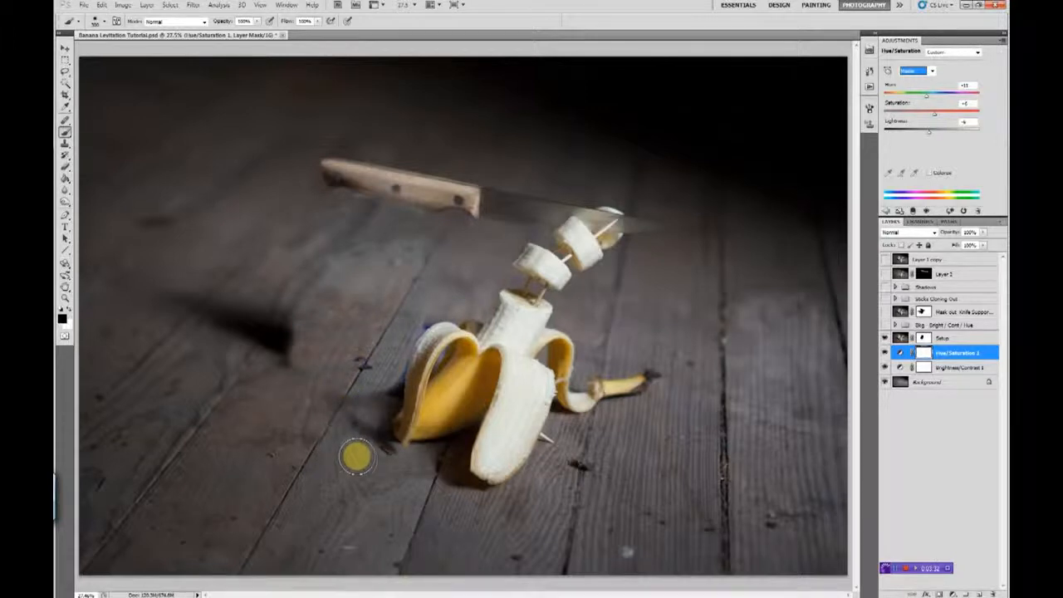
# Blend away the support's shadow and edges on the Setup mask with a larger brush at 58% opacity, followed by a fainter one.
pyautogui.click(925, 339)
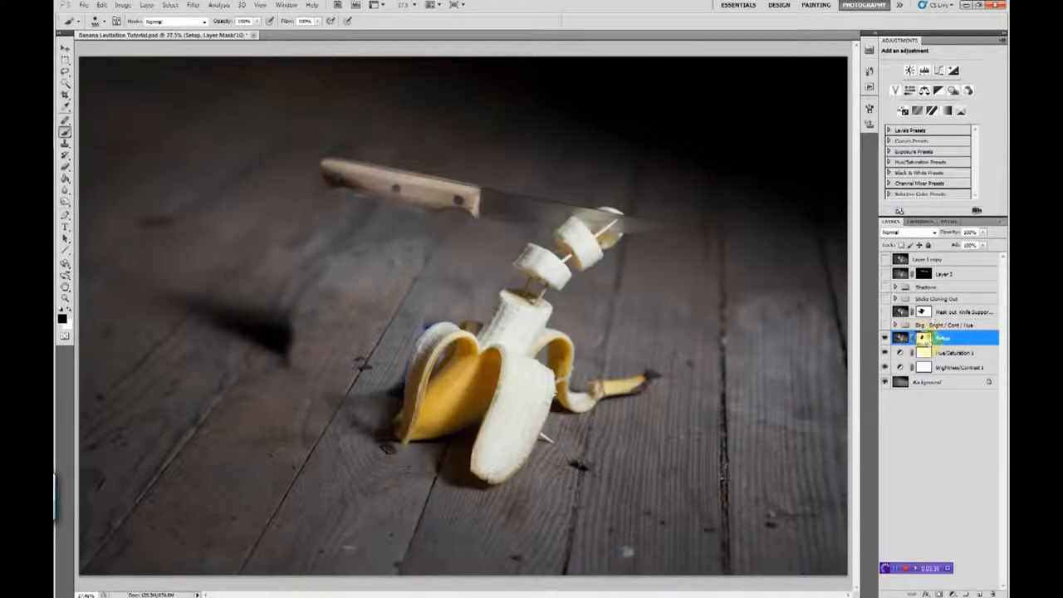
pyautogui.click(257, 22)
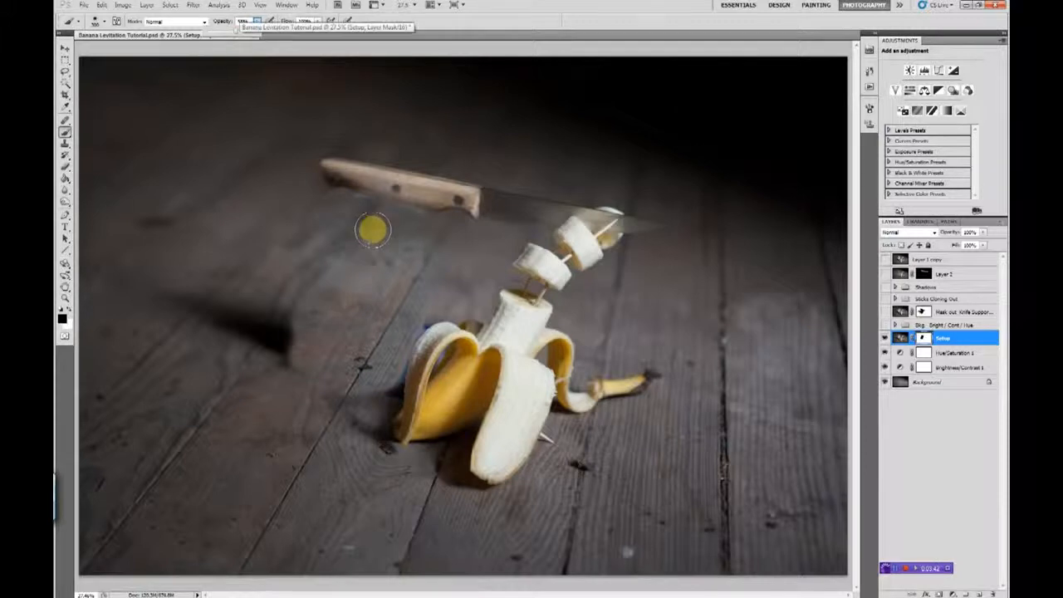
pyautogui.press(']')
pyautogui.press(']')
pyautogui.press(']')
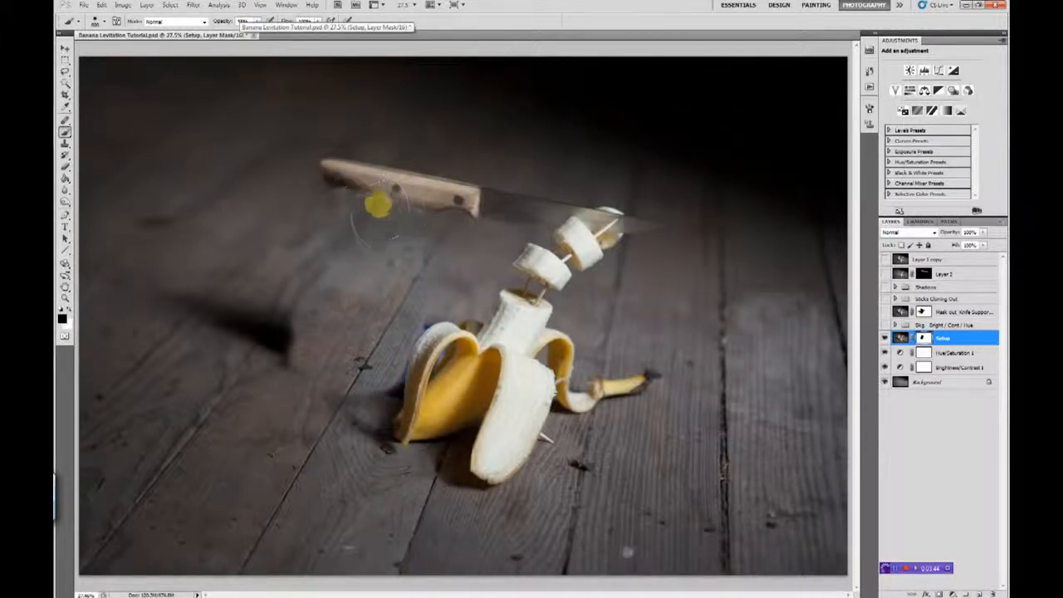
pyautogui.moveTo(370, 249)
pyautogui.mouseDown()
pyautogui.moveTo(322, 269)
pyautogui.moveTo(349, 257)
pyautogui.moveTo(295, 316)
pyautogui.moveTo(318, 319)
pyautogui.moveTo(293, 349)
pyautogui.moveTo(343, 372)
pyautogui.moveTo(351, 389)
pyautogui.moveTo(271, 329)
pyautogui.moveTo(279, 374)
pyautogui.moveTo(254, 279)
pyautogui.moveTo(319, 254)
pyautogui.moveTo(267, 303)
pyautogui.mouseUp()
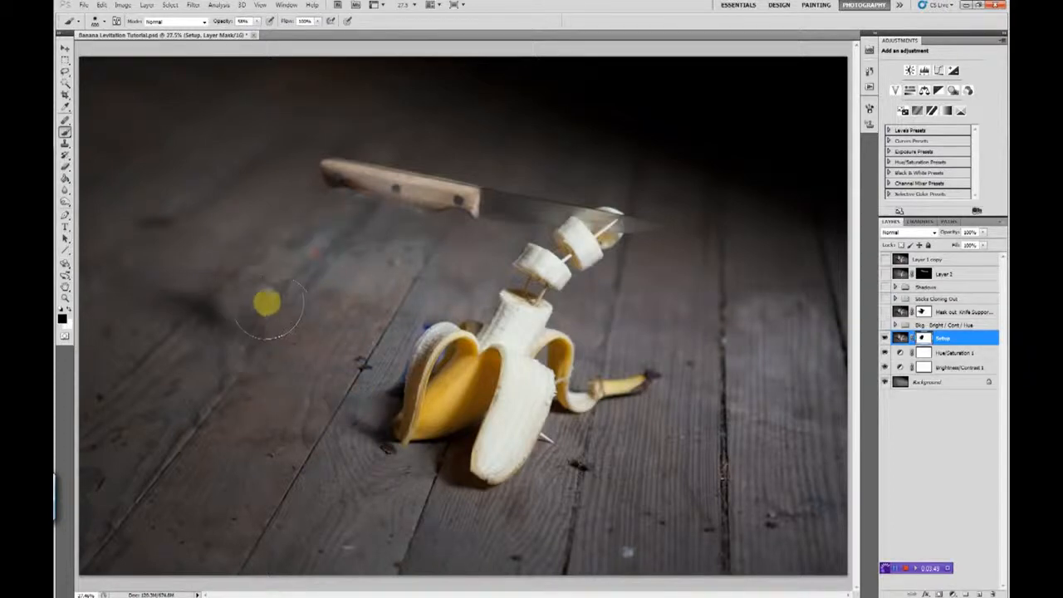
pyautogui.click(256, 21)
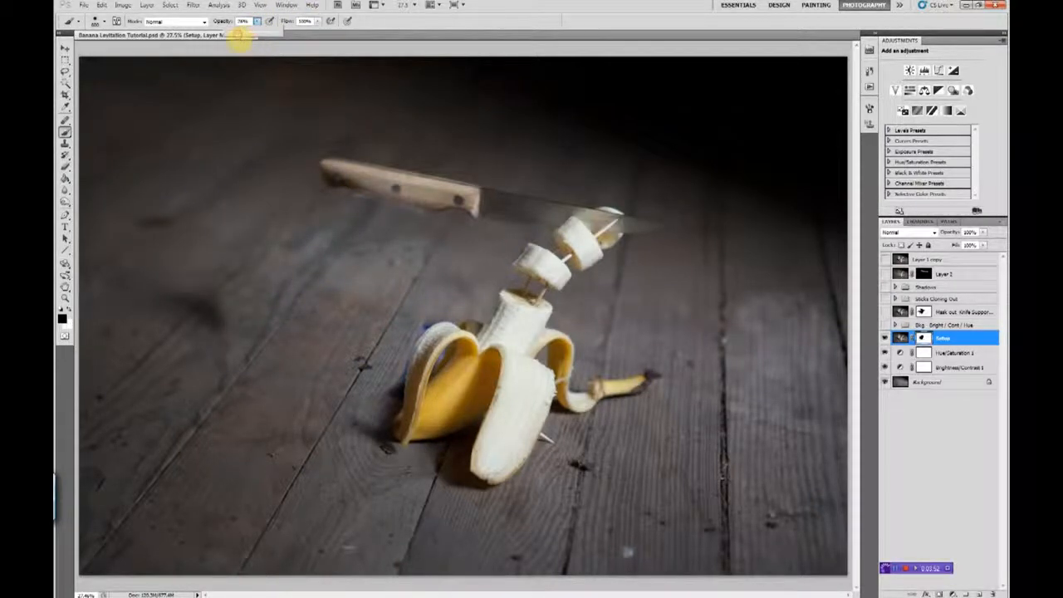
pyautogui.moveTo(250, 302)
pyautogui.mouseDown()
pyautogui.moveTo(243, 332)
pyautogui.moveTo(204, 286)
pyautogui.moveTo(247, 424)
pyautogui.moveTo(236, 391)
pyautogui.moveTo(340, 435)
pyautogui.moveTo(361, 425)
pyautogui.moveTo(313, 419)
pyautogui.moveTo(441, 270)
pyautogui.moveTo(427, 274)
pyautogui.moveTo(474, 267)
pyautogui.moveTo(312, 223)
pyautogui.moveTo(319, 213)
pyautogui.moveTo(204, 279)
pyautogui.moveTo(221, 358)
pyautogui.moveTo(320, 431)
pyautogui.moveTo(346, 410)
pyautogui.moveTo(263, 402)
pyautogui.moveTo(250, 423)
pyautogui.moveTo(309, 459)
pyautogui.moveTo(273, 471)
pyautogui.moveTo(240, 405)
pyautogui.moveTo(662, 132)
pyautogui.moveTo(714, 134)
pyautogui.moveTo(728, 108)
pyautogui.mouseUp()
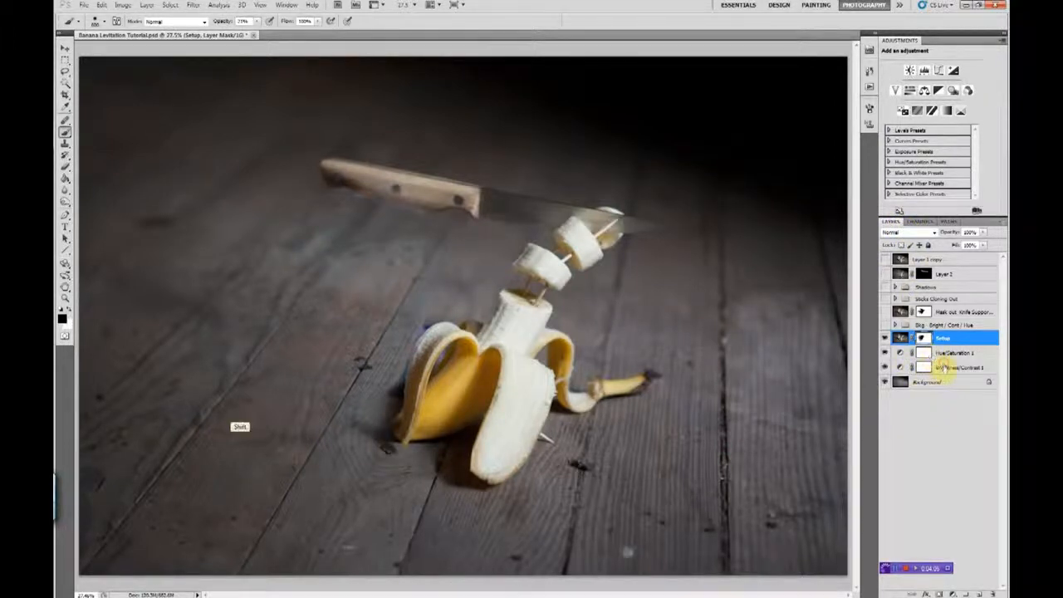
# Delete the Setup layer and its two adjustment layers, and show the background adjustment group and the Mask out Knife Support layer.
pyautogui.keyDown('shift'); pyautogui.click(945, 368); pyautogui.keyUp('shift')
pyautogui.moveTo(947, 368); pyautogui.dragTo(993, 594)
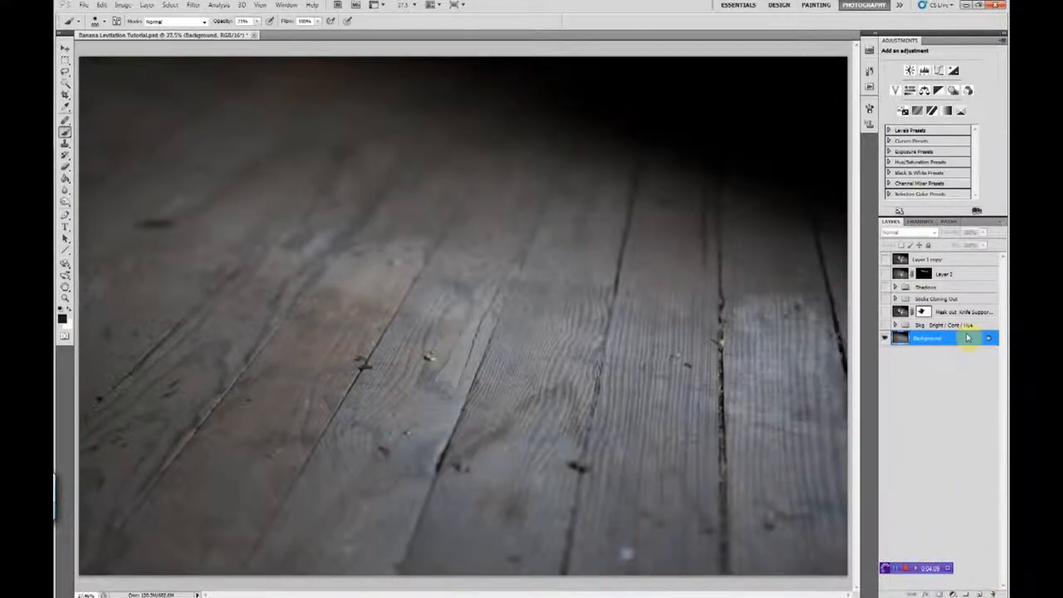
pyautogui.click(885, 312)
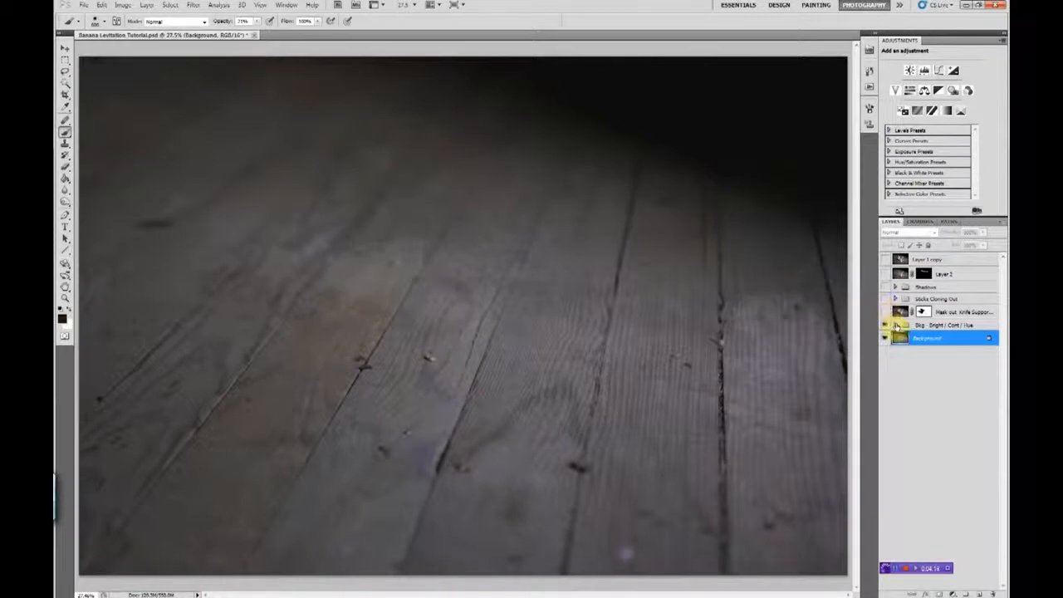
pyautogui.click(895, 325)
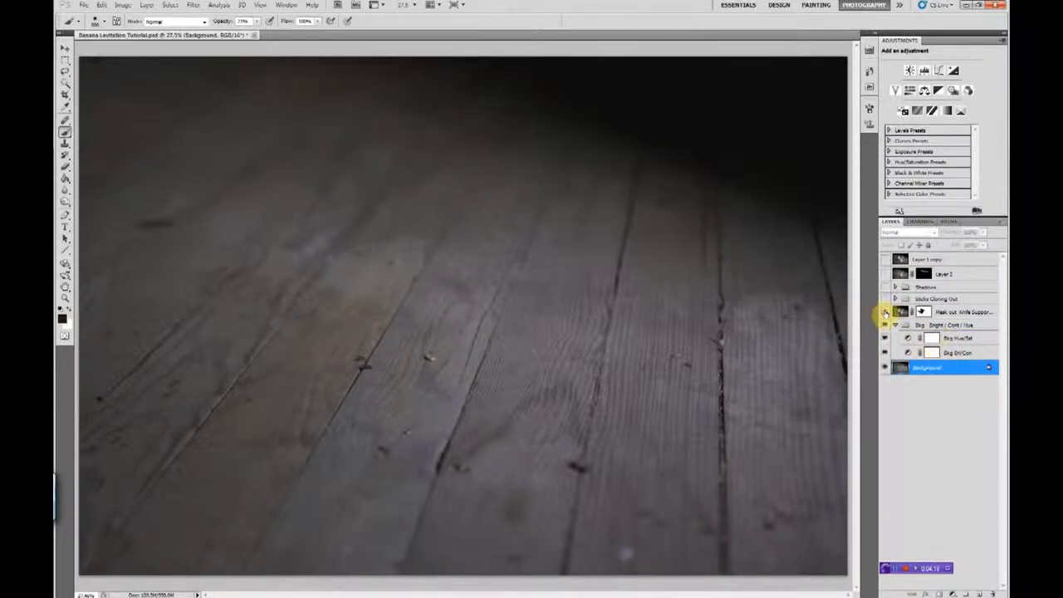
pyautogui.click(886, 312)
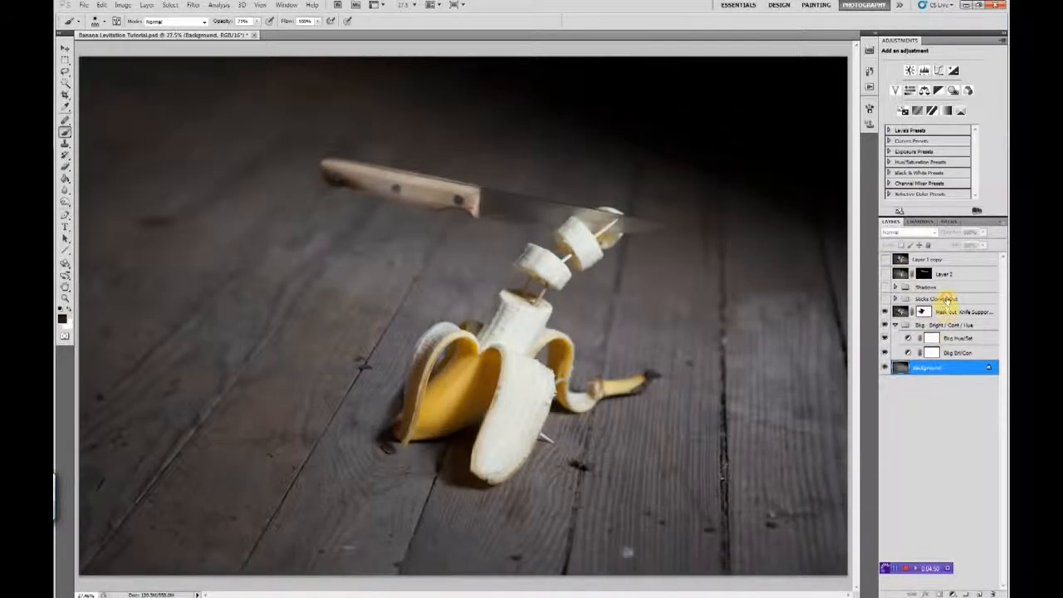
# Create a new empty layer directly above the Mask out Knife Support layer.
pyautogui.click(955, 312)
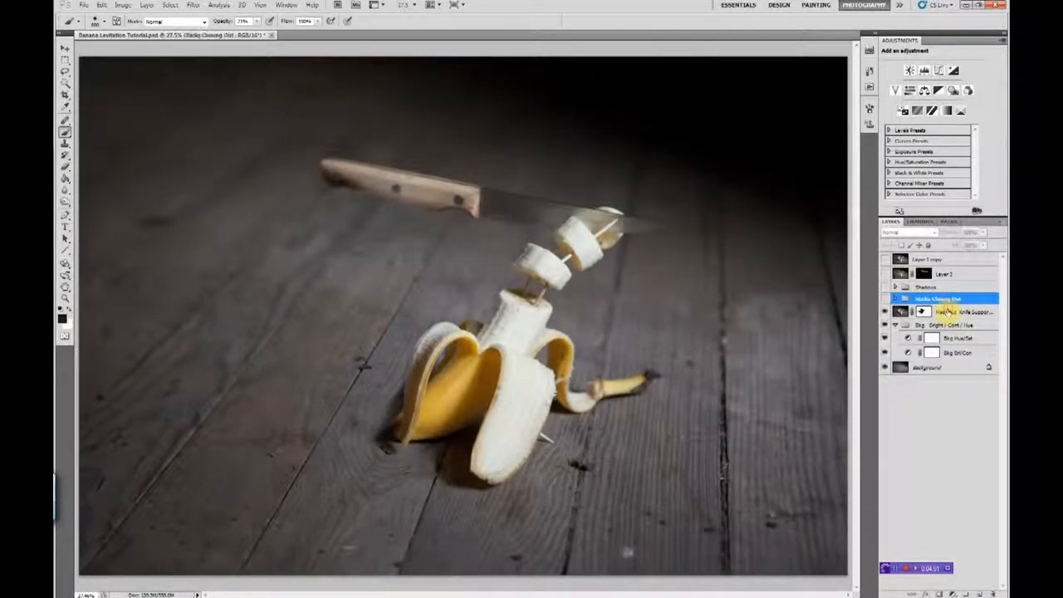
pyautogui.click(979, 590)
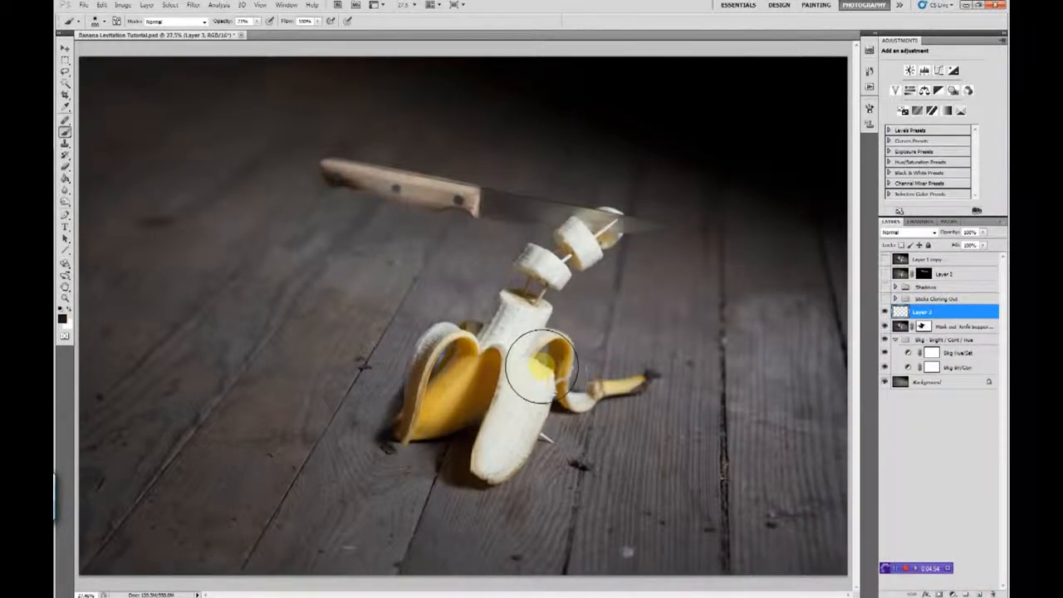
# Clone wood floor over the toothpick tip poking out beside the front peel, using the Clone Stamp in Darken mode sampling all layers.
pyautogui.hotkey('ctrl', '+')
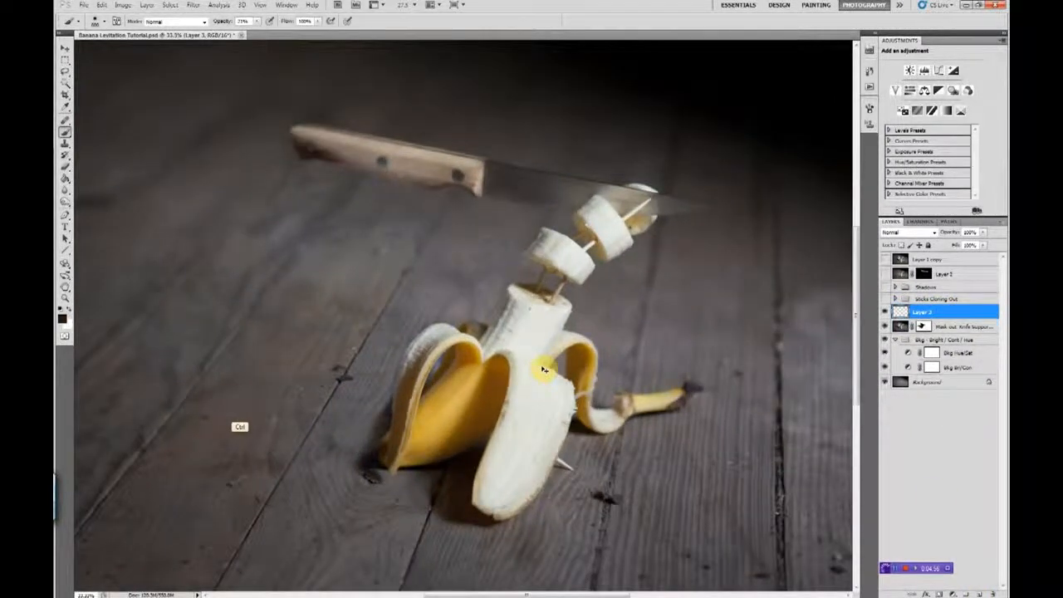
pyautogui.hotkey('ctrl', '+')
pyautogui.hotkey('ctrl', '+')
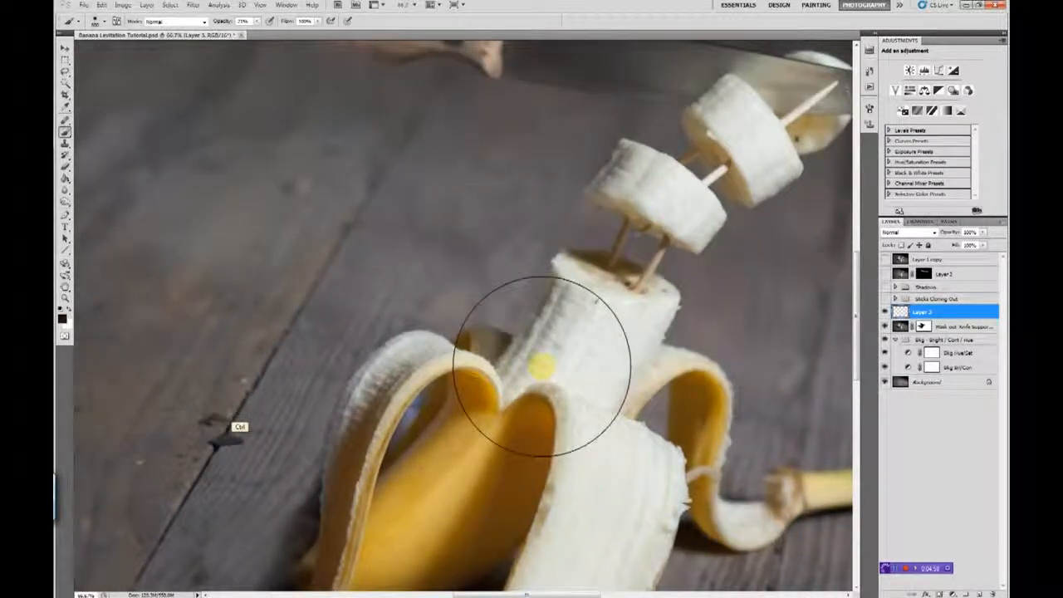
pyautogui.moveTo(619, 504); pyautogui.dragTo(521, 332)
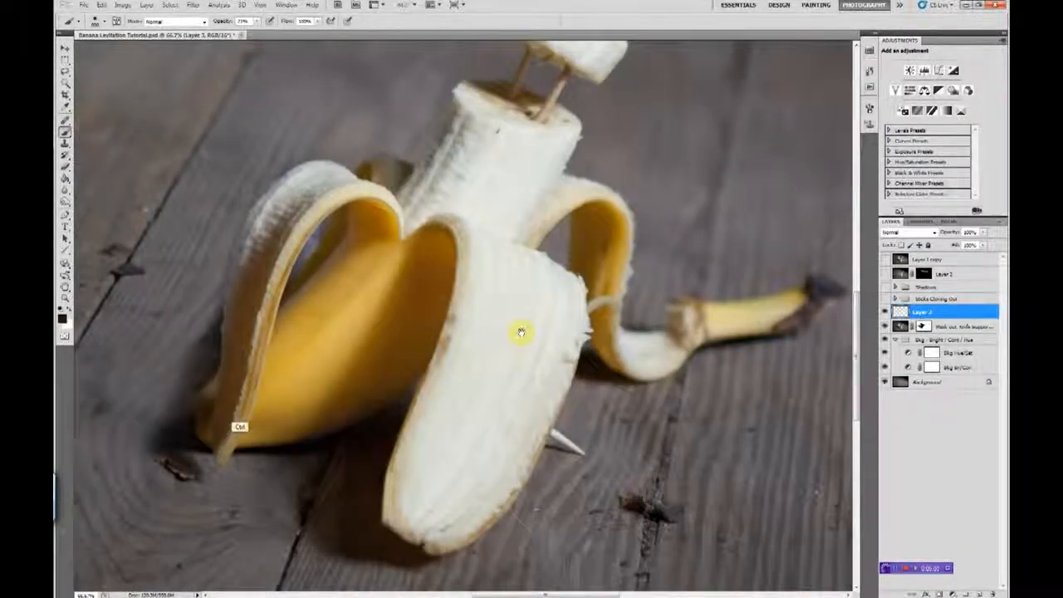
pyautogui.click(66, 143)
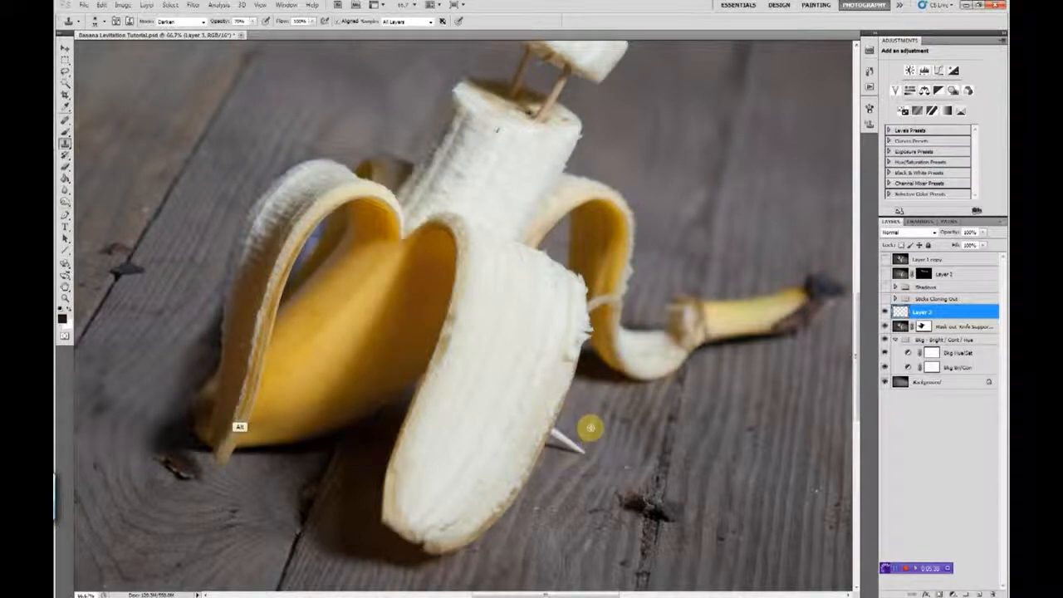
pyautogui.keyDown('alt'); pyautogui.click(591, 428); pyautogui.keyUp('alt')
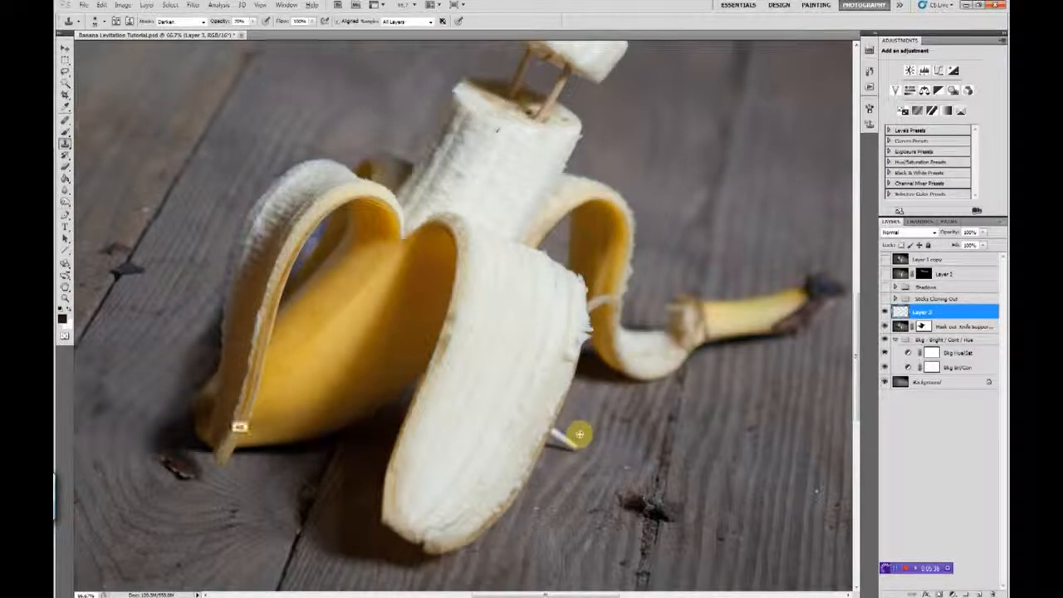
pyautogui.moveTo(579, 432); pyautogui.dragTo(572, 442)
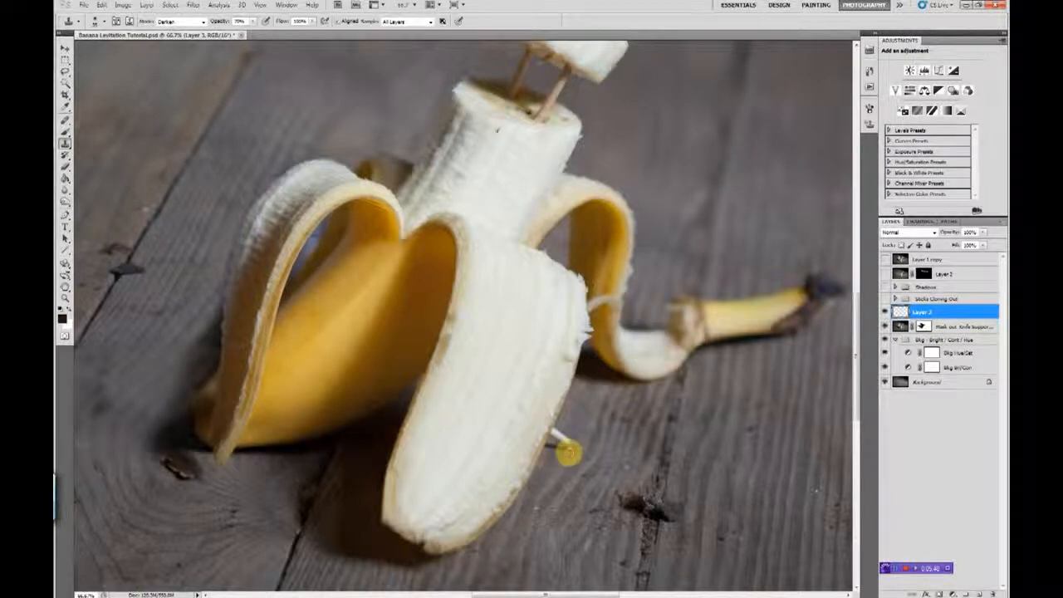
pyautogui.moveTo(556, 466); pyautogui.dragTo(558, 452)
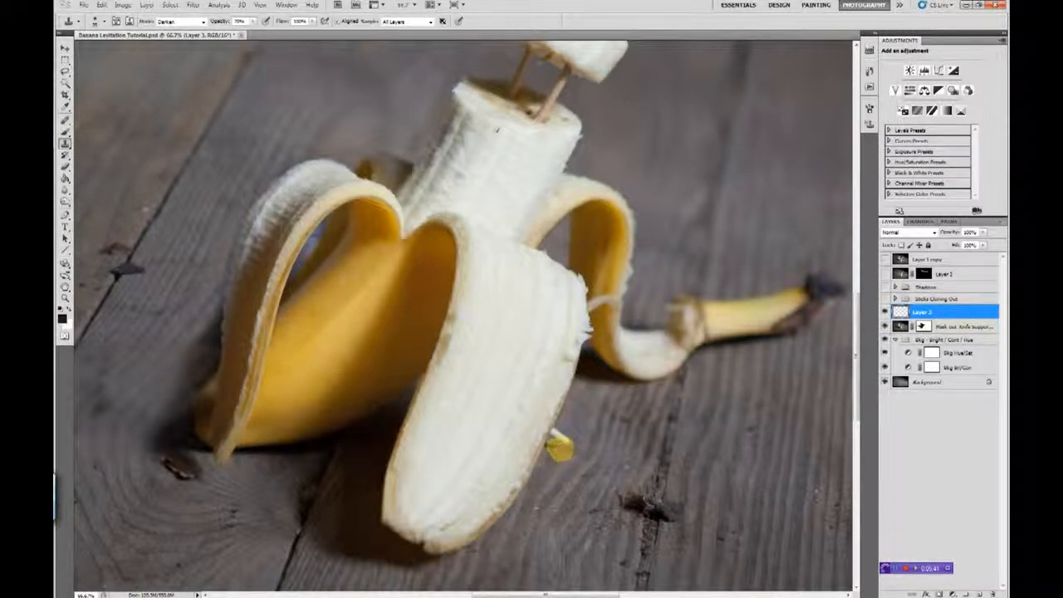
pyautogui.moveTo(558, 453)
pyautogui.mouseDown()
pyautogui.moveTo(574, 427)
pyautogui.moveTo(560, 437)
pyautogui.moveTo(557, 461)
pyautogui.moveTo(560, 444)
pyautogui.moveTo(600, 411)
pyautogui.moveTo(559, 429)
pyautogui.mouseUp()
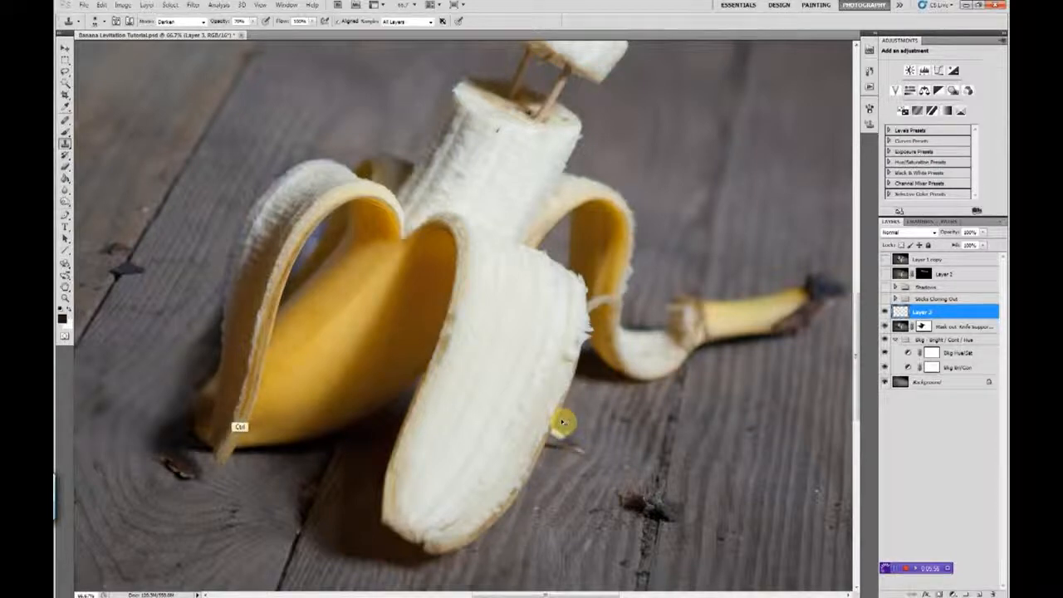
# Clone out the remaining toothpick stub and its shadow close against the front peel's edge, keeping the Darken mode.
pyautogui.hotkey('ctrl', '+')
pyautogui.hotkey('ctrl', '+')
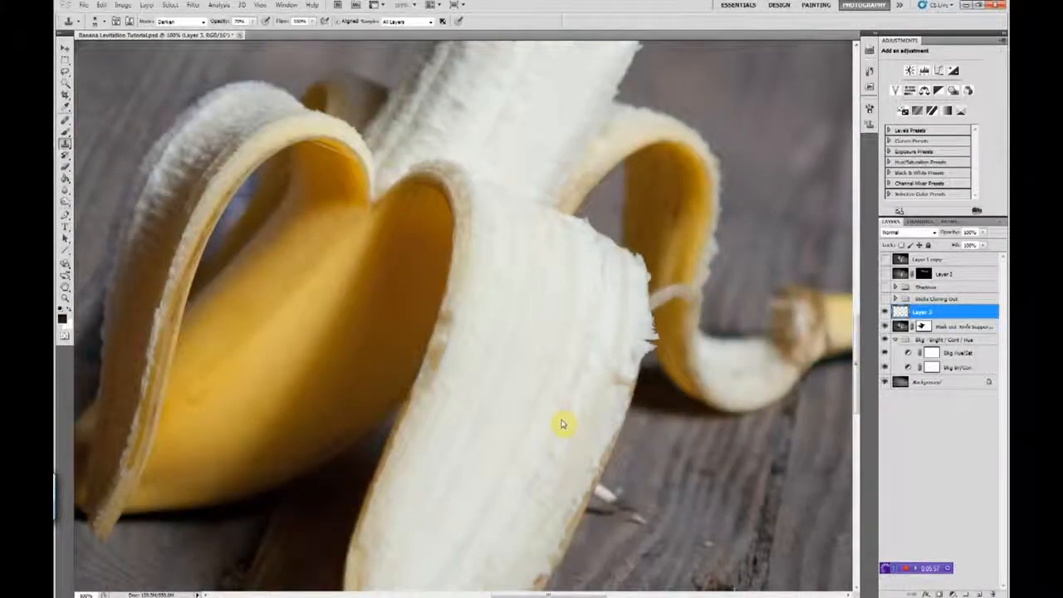
pyautogui.hotkey('ctrl', '+')
pyautogui.moveTo(630, 472); pyautogui.dragTo(464, 210)
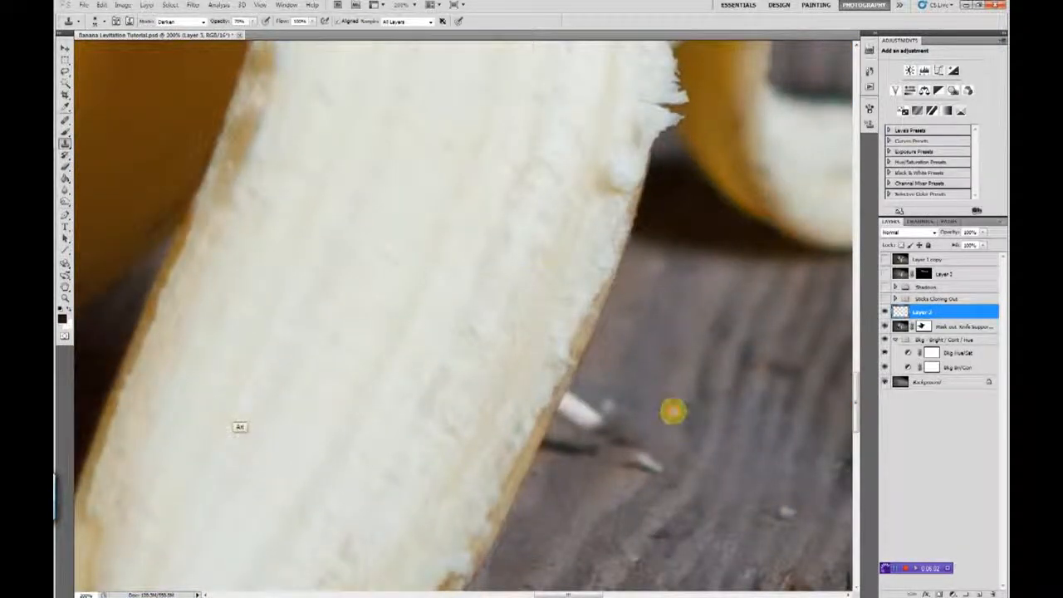
pyautogui.click(568, 406)
pyautogui.click(575, 407)
pyautogui.click(593, 416)
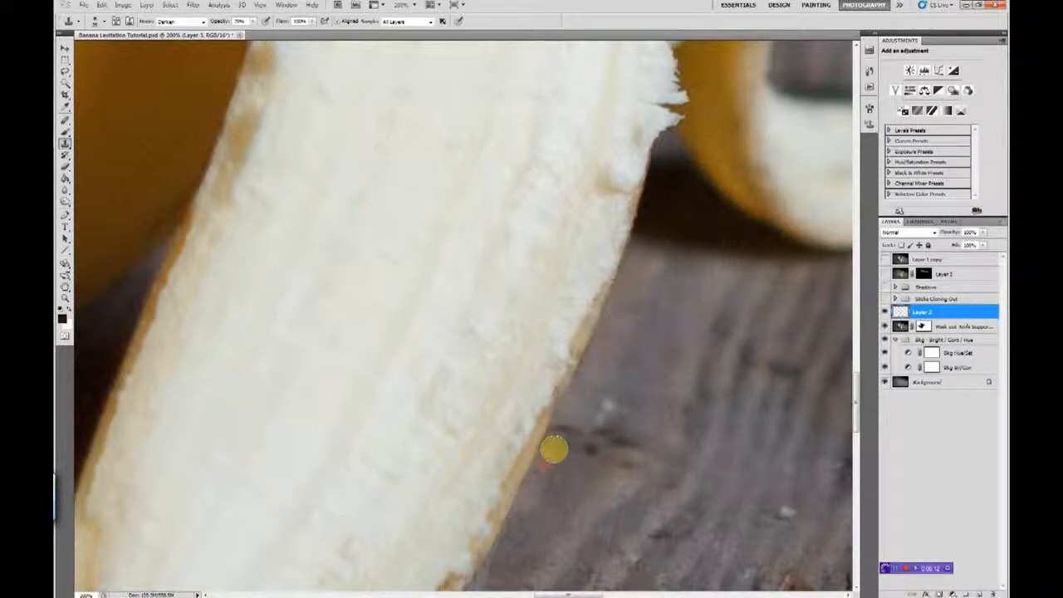
pyautogui.click(574, 413)
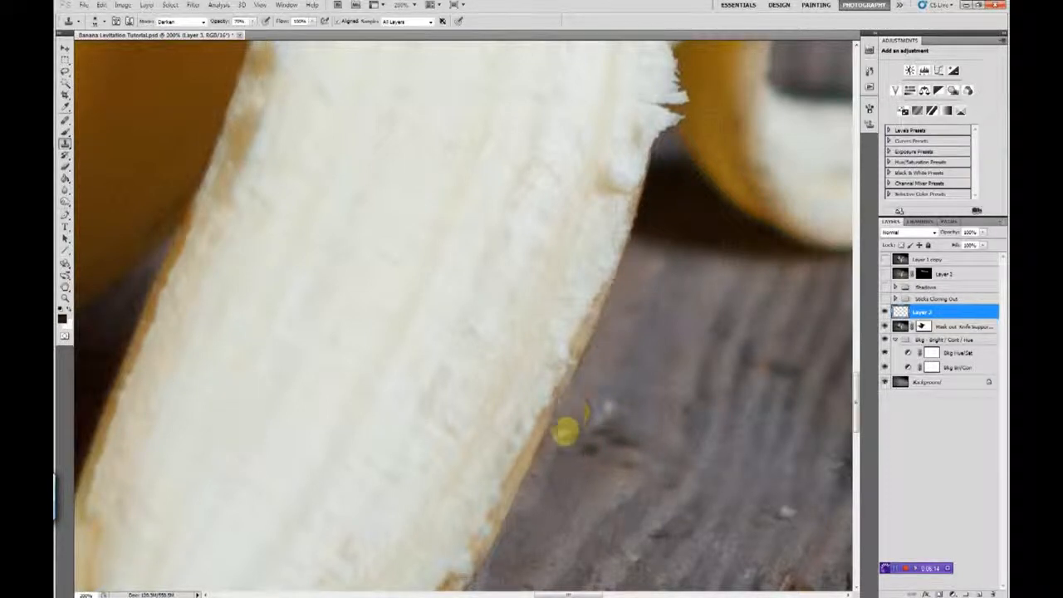
pyautogui.click(563, 430)
# Switch the Clone Stamp to Normal mode and clone clean wood over the dark marks left beside the peel.
pyautogui.click(190, 22)
pyautogui.click(190, 38)
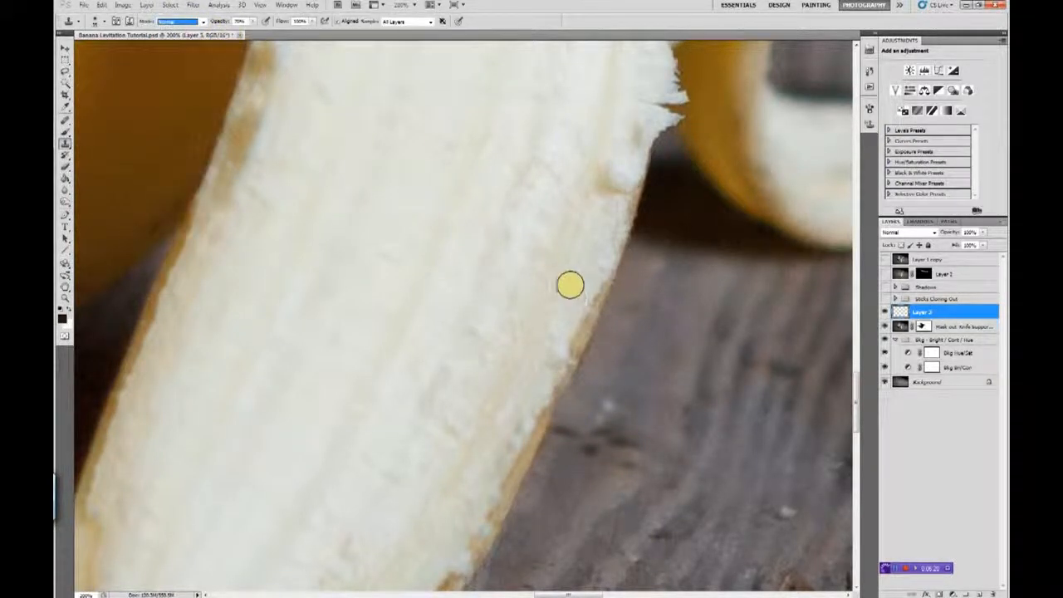
pyautogui.keyDown('alt'); pyautogui.click(600, 362); pyautogui.keyUp('alt')
pyautogui.moveTo(571, 426)
pyautogui.mouseDown()
pyautogui.moveTo(560, 435)
pyautogui.moveTo(572, 425)
pyautogui.mouseUp()
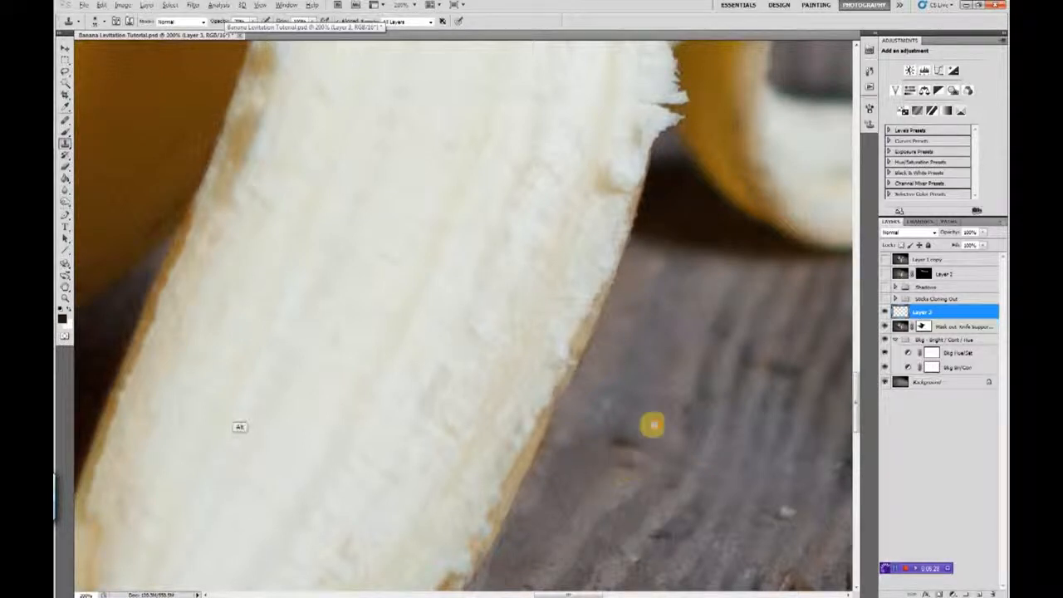
pyautogui.click(624, 447)
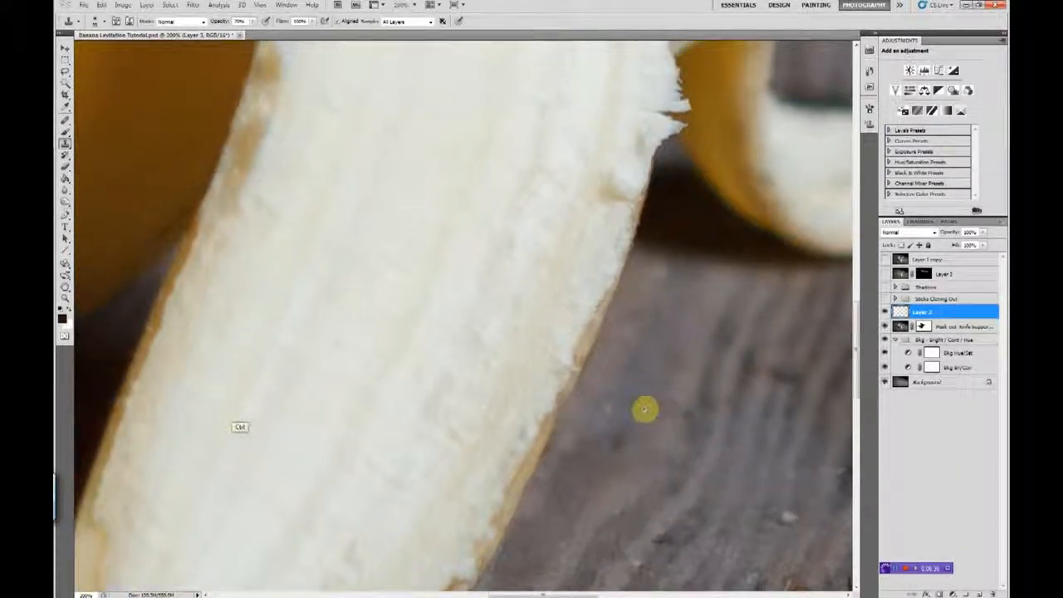
# Delete the practice cloning layer, show the Sticks Cloning Out group, check the layers inside it and select the collapsed group.
pyautogui.hotkey('ctrl', '0')
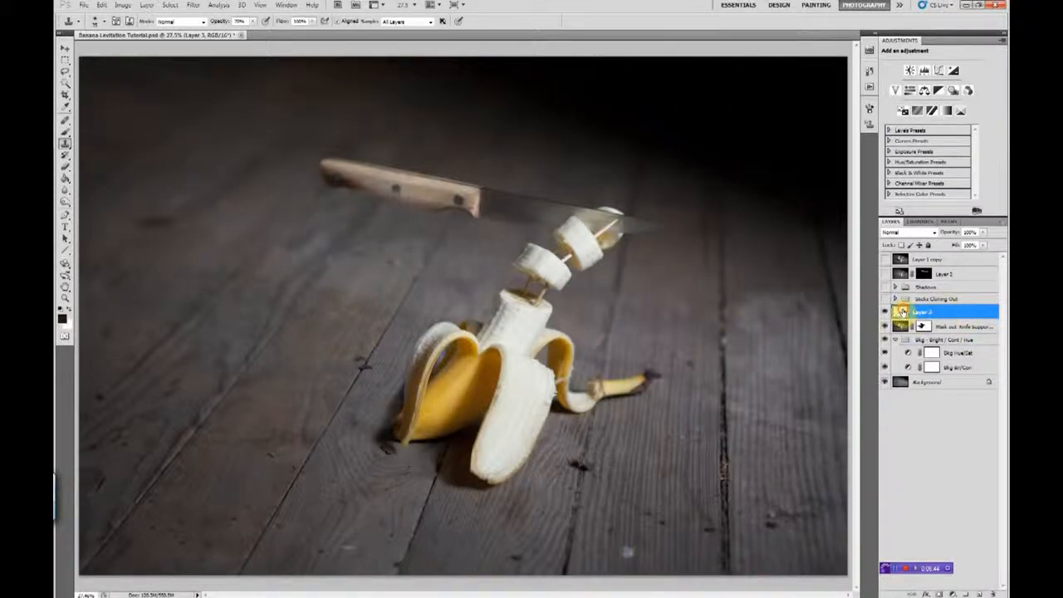
pyautogui.moveTo(903, 312); pyautogui.dragTo(994, 595)
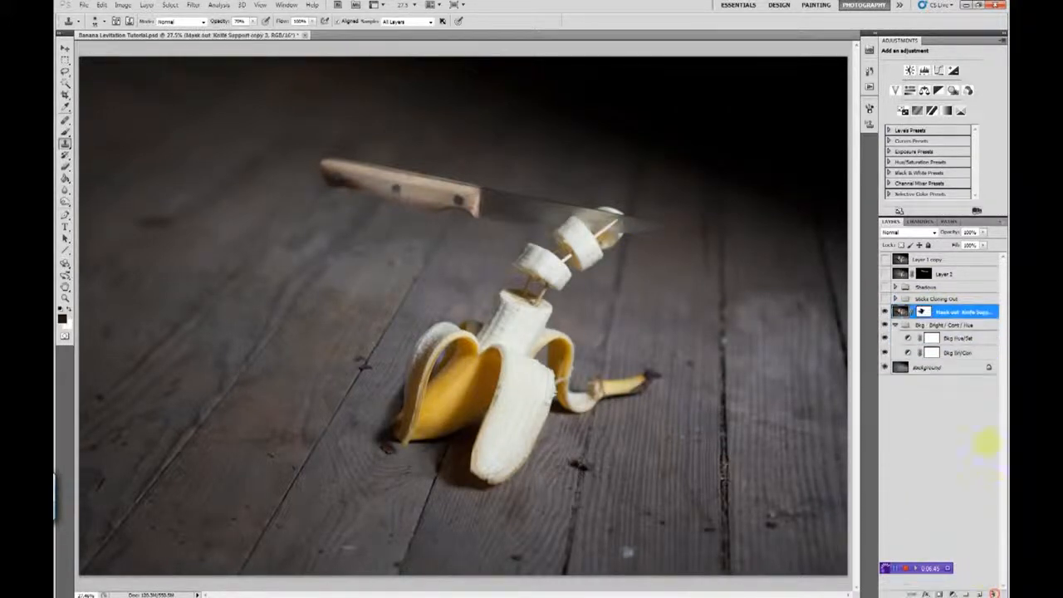
pyautogui.click(885, 299)
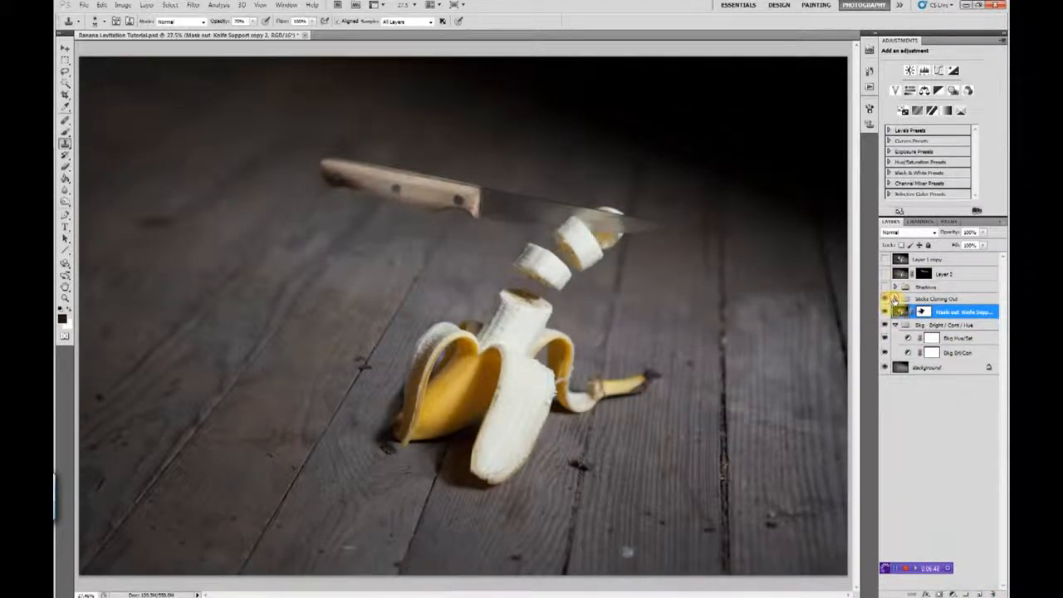
pyautogui.click(895, 299)
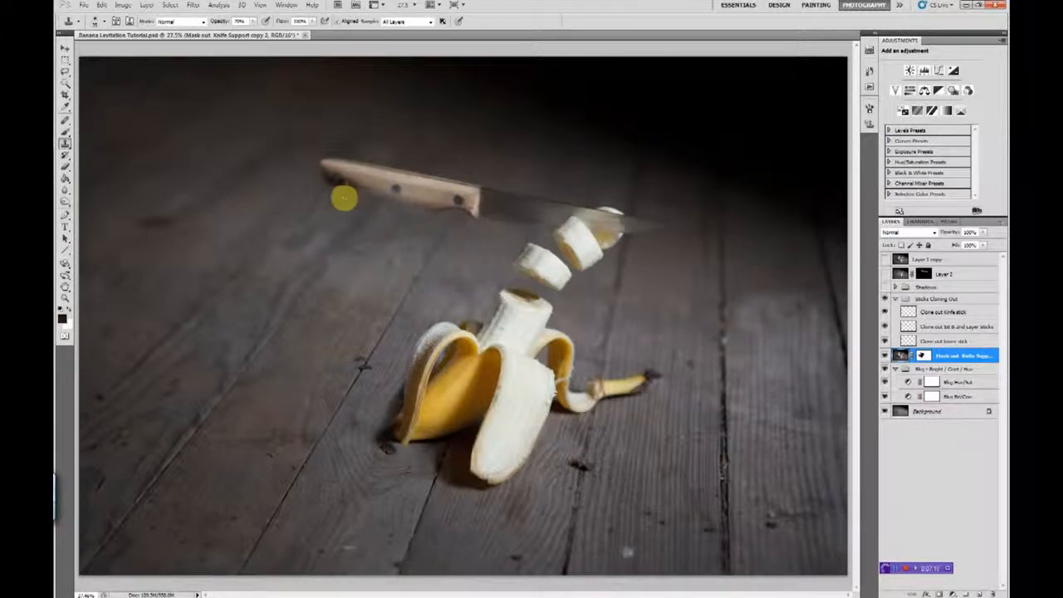
pyautogui.click(896, 299)
pyautogui.click(932, 298)
# Create a new empty layer and place it between the Shadows and Sticks Cloning Out groups.
pyautogui.moveTo(983, 593)
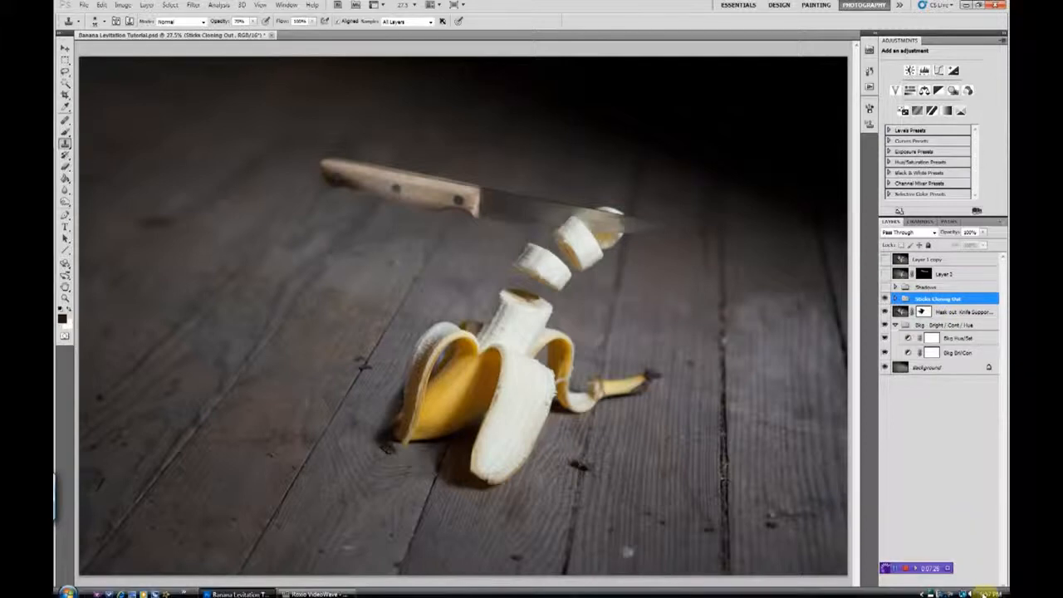
pyautogui.click(902, 259)
pyautogui.hotkey('ctrl', 'shift', 'alt', 'e')
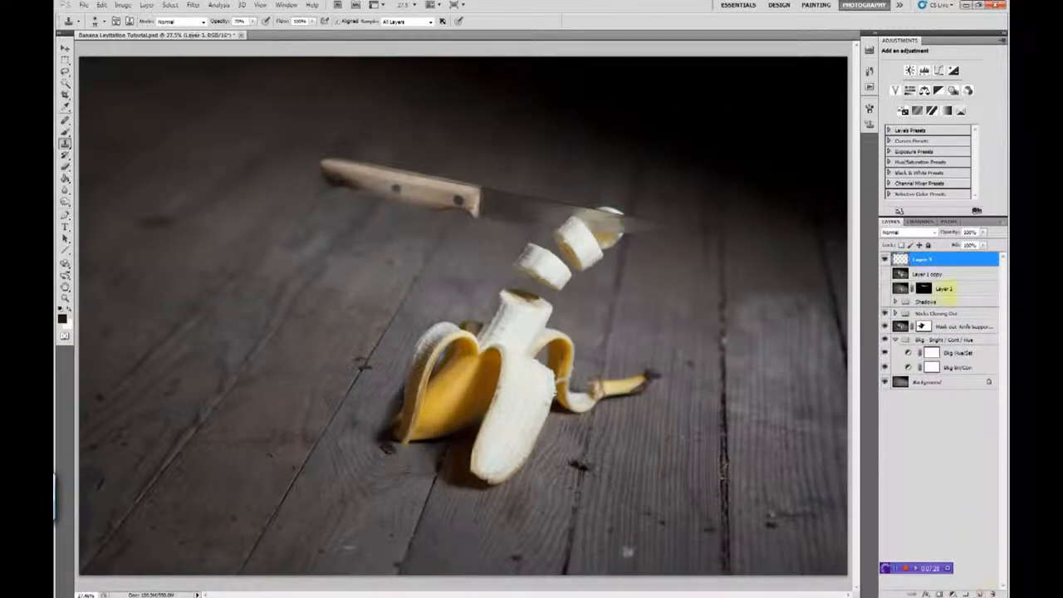
pyautogui.moveTo(902, 259); pyautogui.dragTo(902, 304)
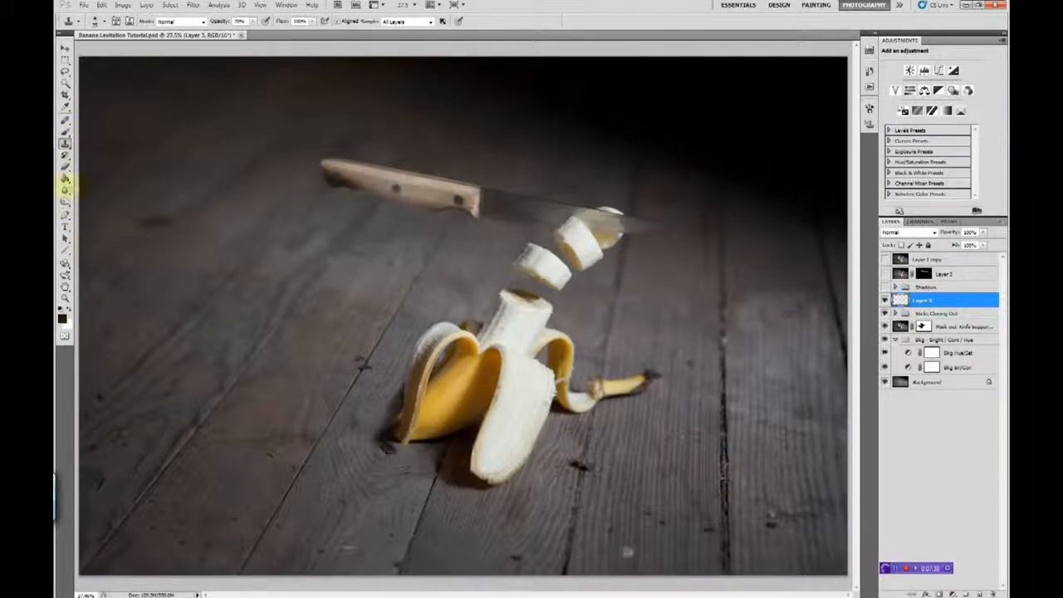
# Sample the dark shade at the knife handle's end and brush a shadow along the handle's lower edge on the new layer.
pyautogui.click(65, 106)
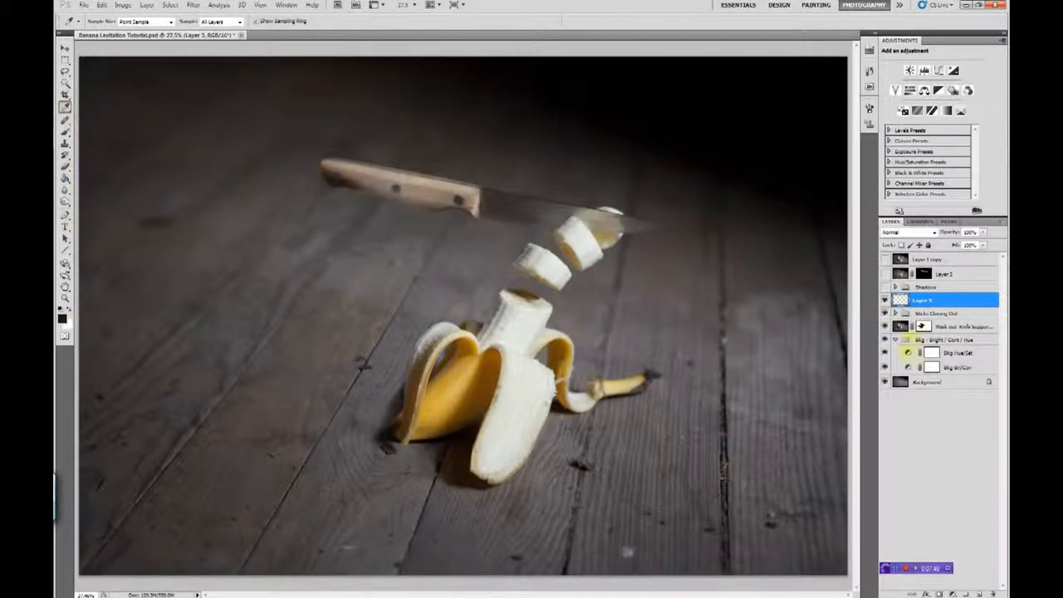
pyautogui.click(901, 328)
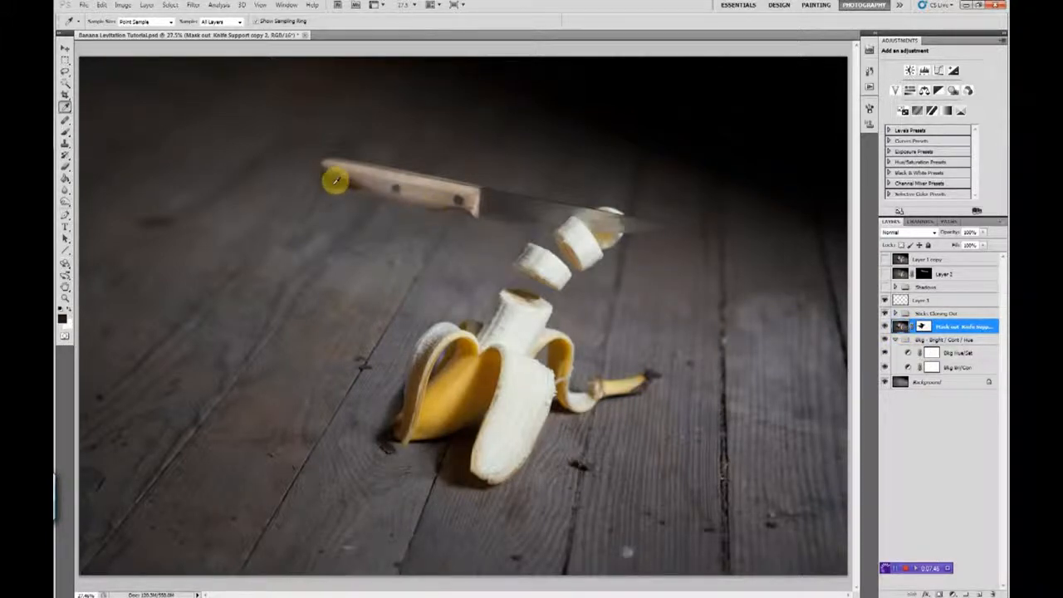
pyautogui.click(336, 177)
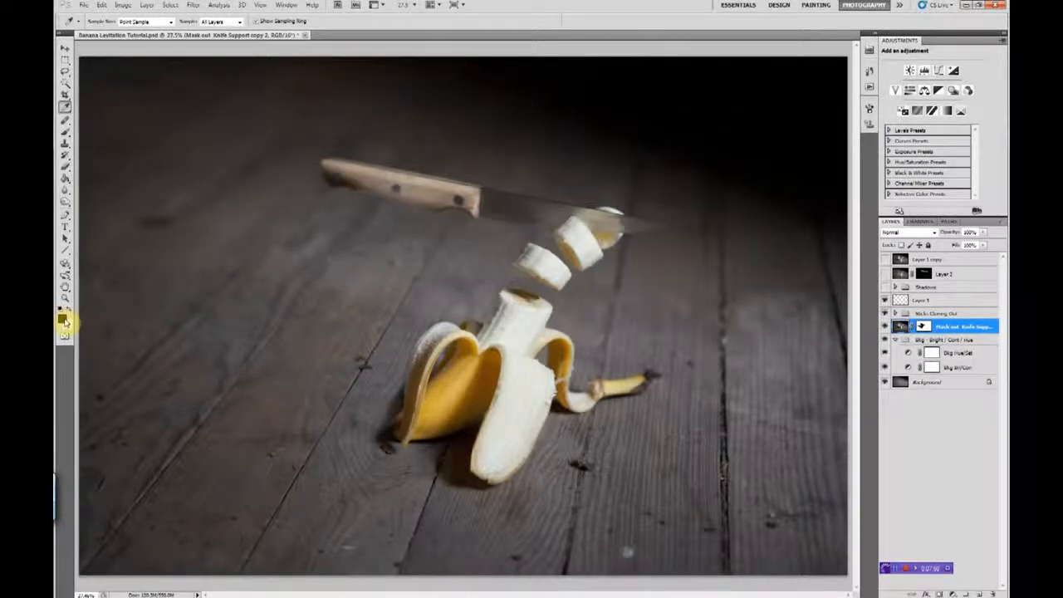
pyautogui.press('d')
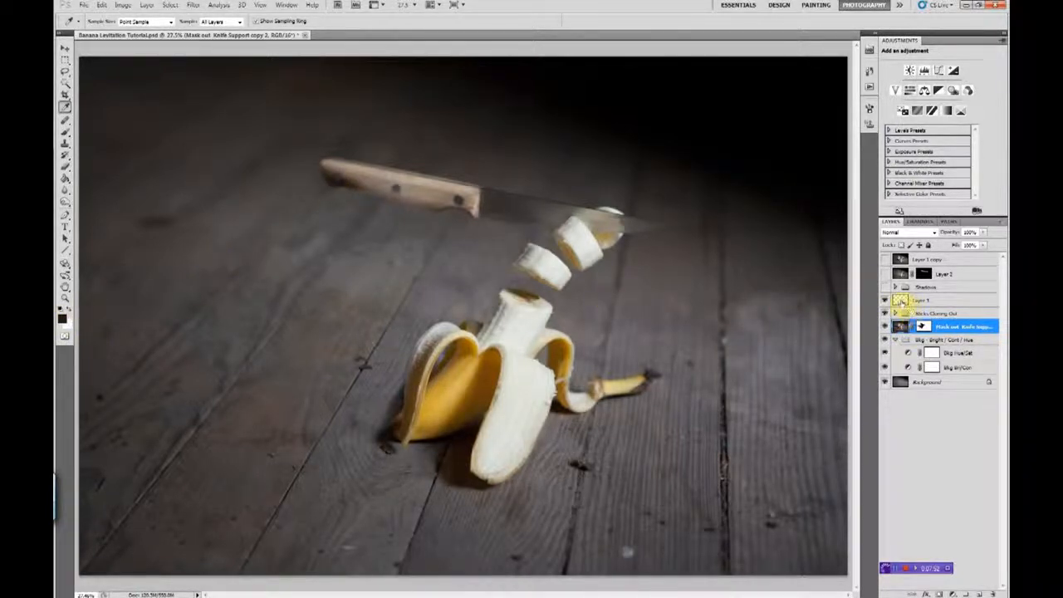
pyautogui.click(904, 301)
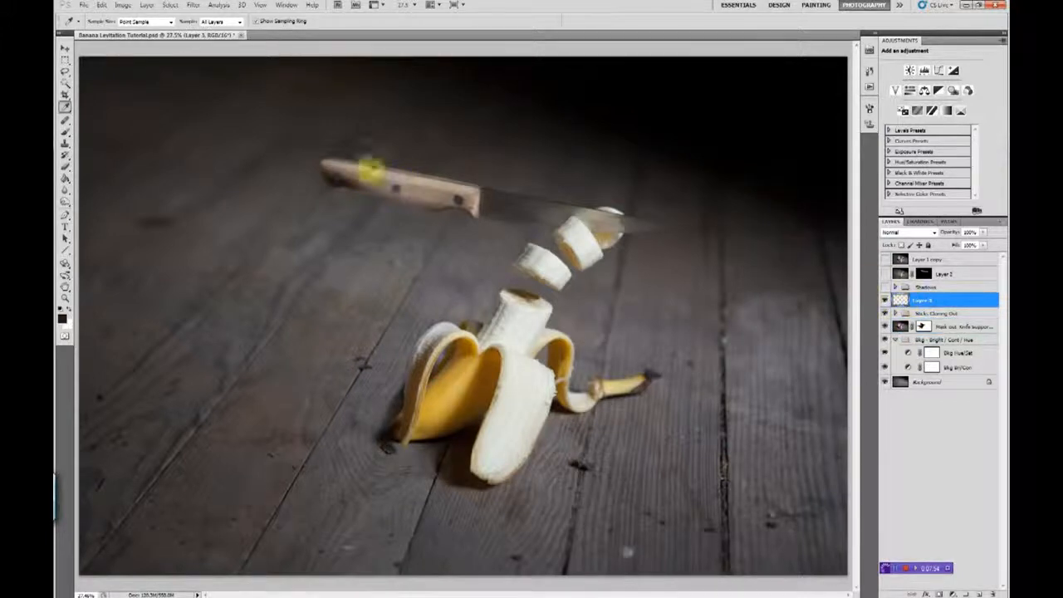
pyautogui.click(66, 132)
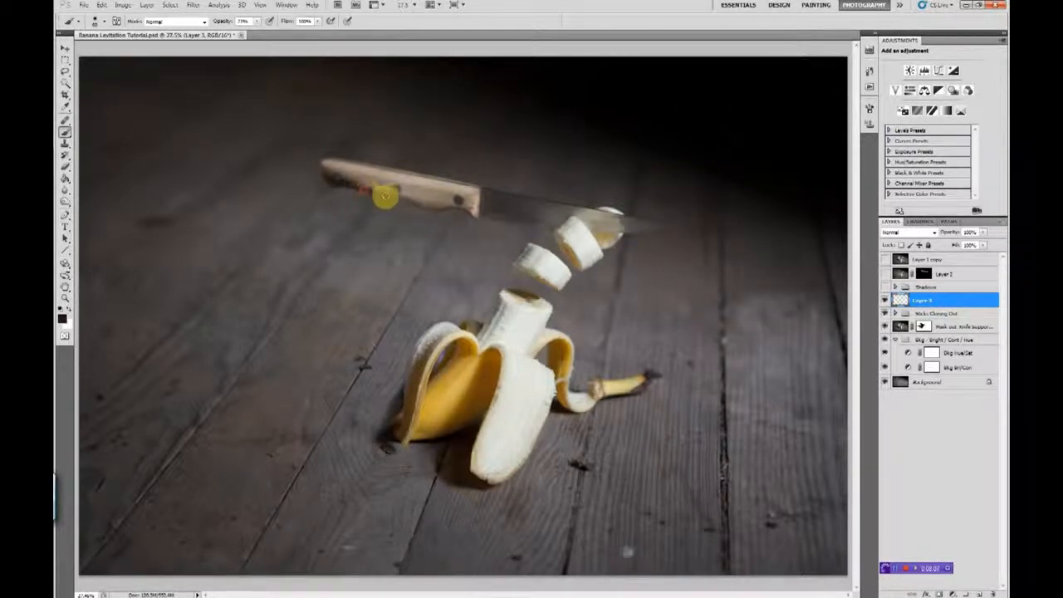
pyautogui.moveTo(393, 199)
pyautogui.mouseDown()
pyautogui.moveTo(359, 192)
pyautogui.moveTo(397, 199)
pyautogui.mouseUp()
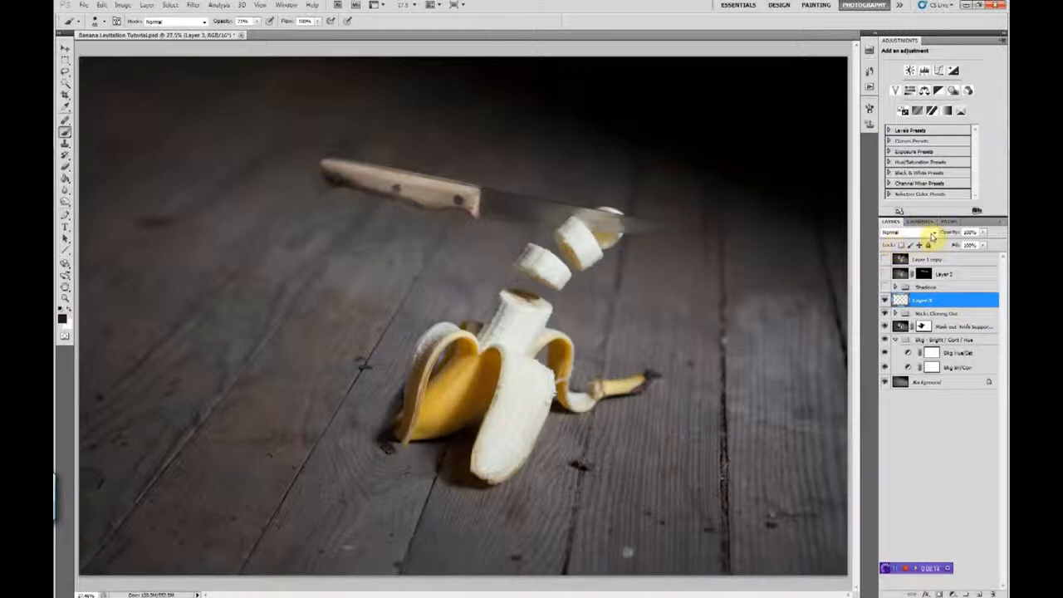
# Try Color Burn, Color Dodge and Overlay blending on the handle shadow layer, and settle on Soft Light.
pyautogui.click(932, 235)
pyautogui.click(908, 266)
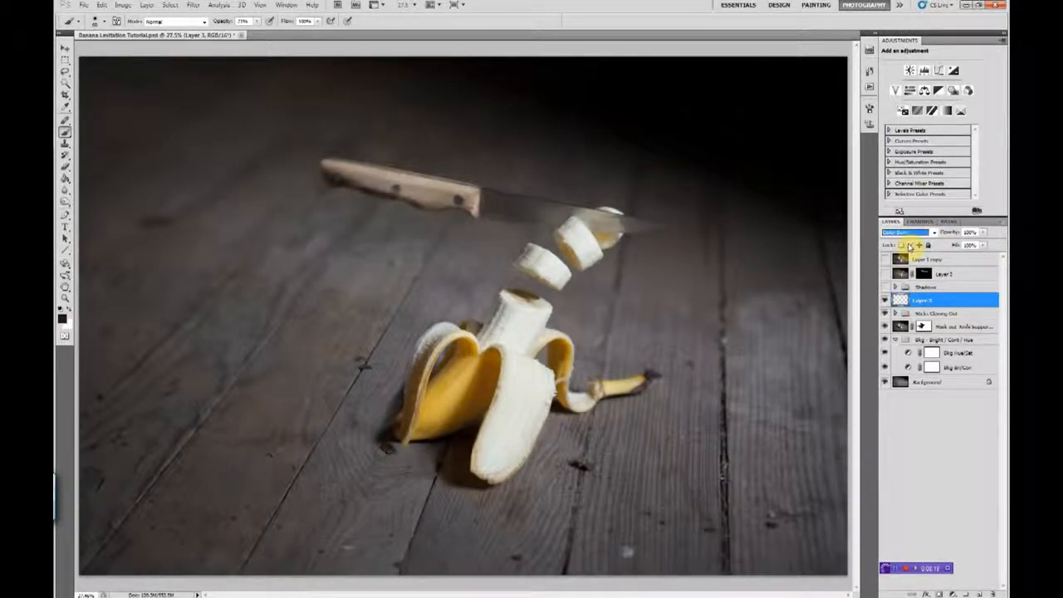
pyautogui.press('Up')
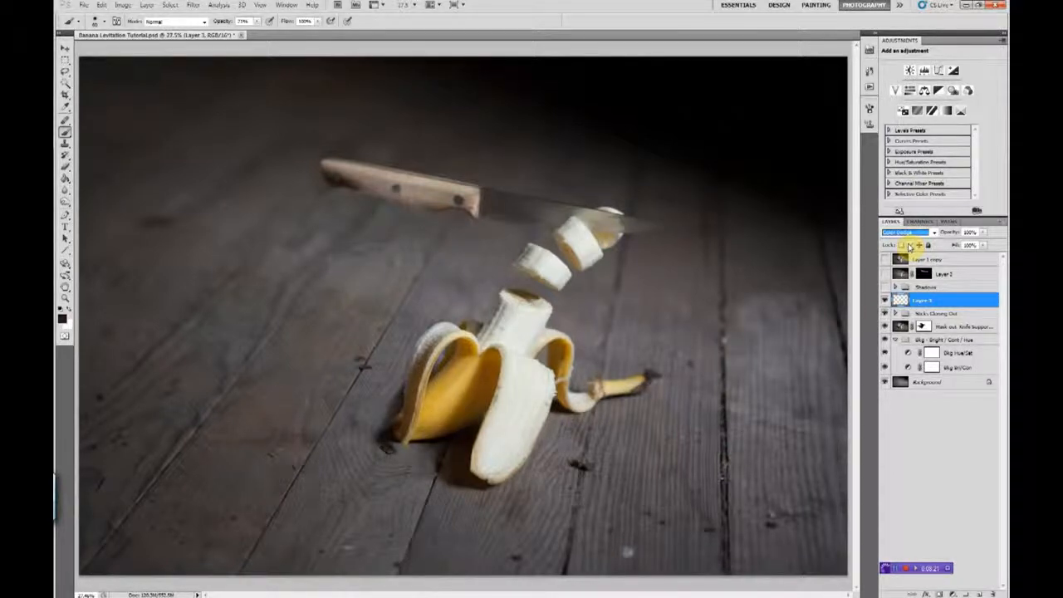
pyautogui.press('Up')
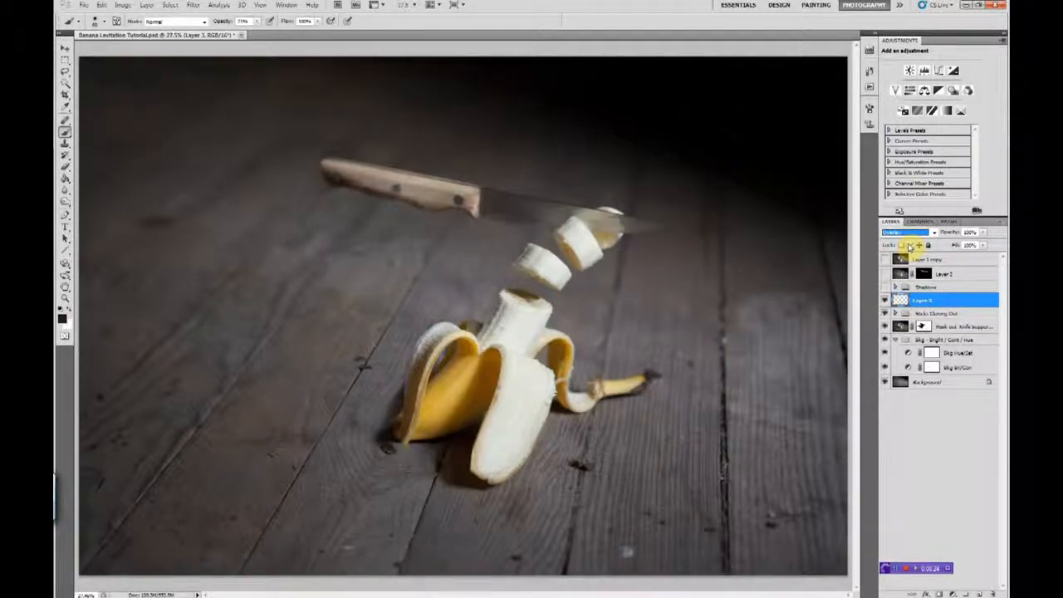
pyautogui.press('Up')
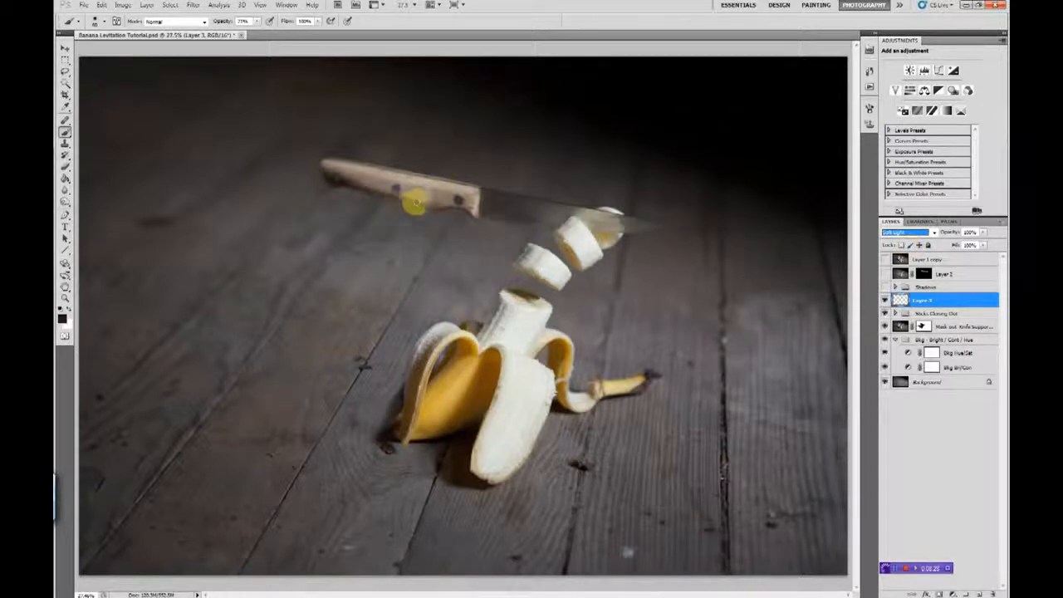
pyautogui.press('Return')
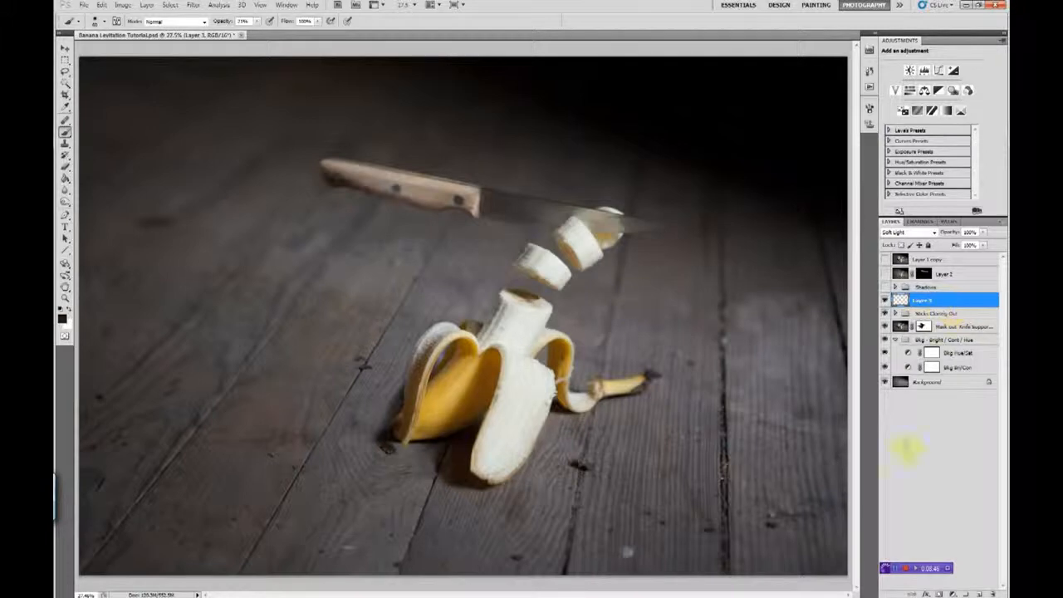
pyautogui.moveTo(985, 594)
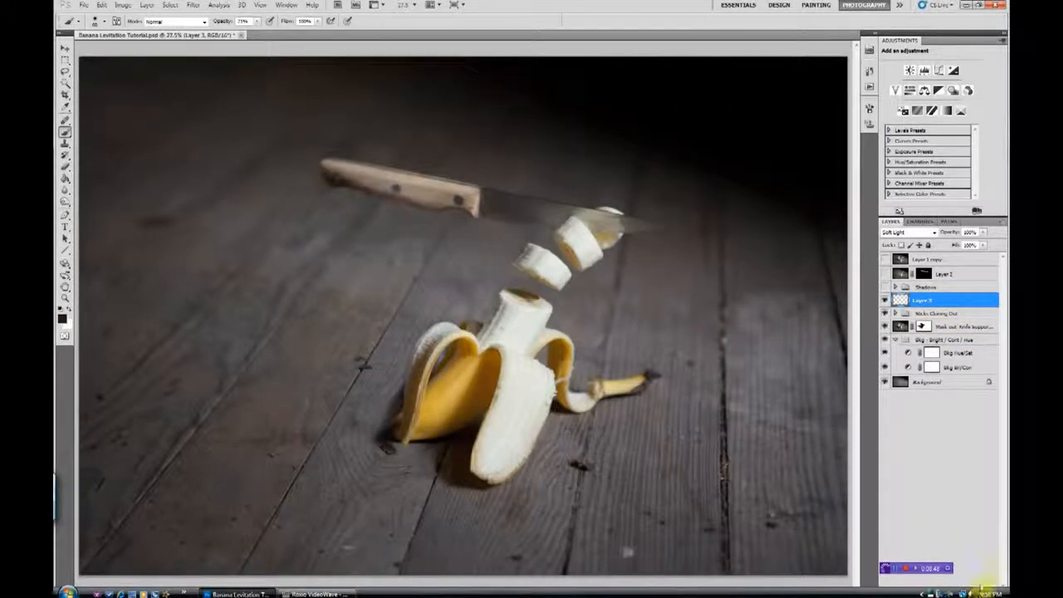
# Create a new empty layer above the handle shadow layer and lasso a freehand outline around the knife handle and part of the blade.
pyautogui.click(981, 594)
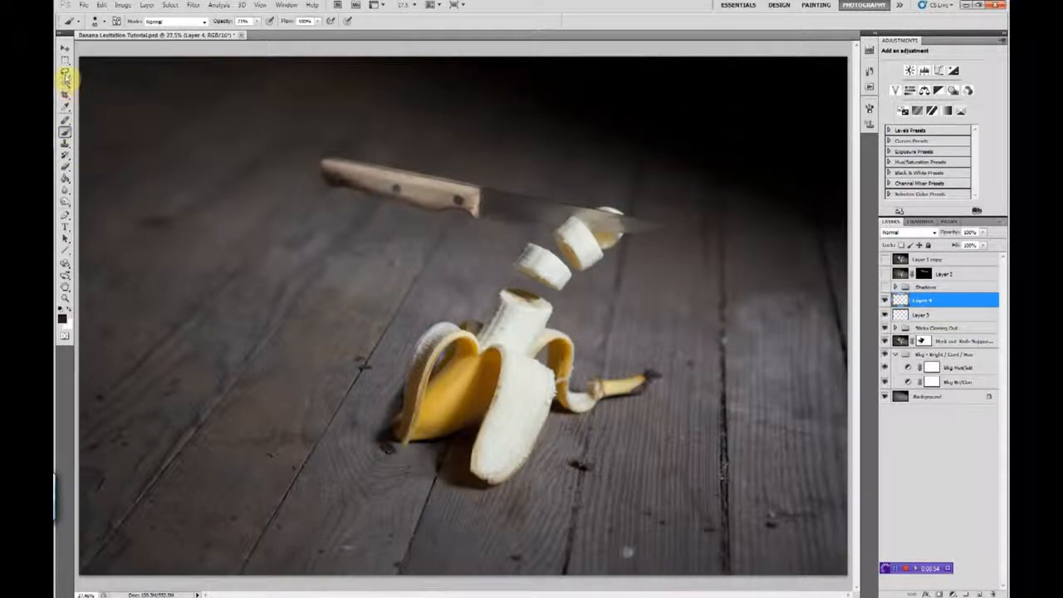
pyautogui.click(65, 73)
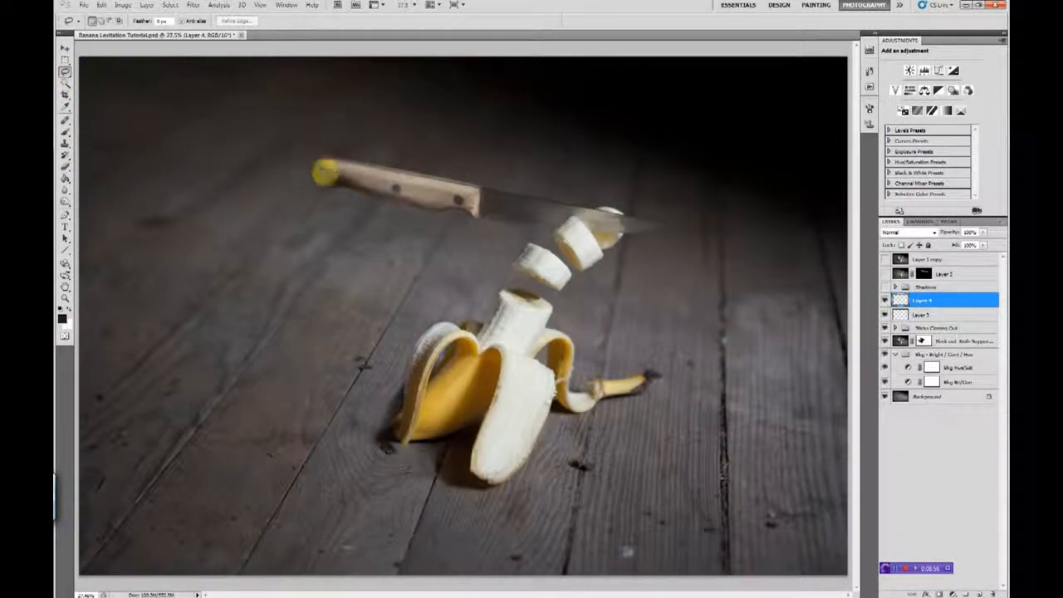
pyautogui.moveTo(325, 172)
pyautogui.mouseDown()
pyautogui.moveTo(430, 211)
pyautogui.moveTo(458, 202)
pyautogui.moveTo(495, 218)
pyautogui.moveTo(550, 216)
pyautogui.moveTo(489, 196)
pyautogui.moveTo(478, 175)
pyautogui.moveTo(340, 165)
pyautogui.mouseUp()
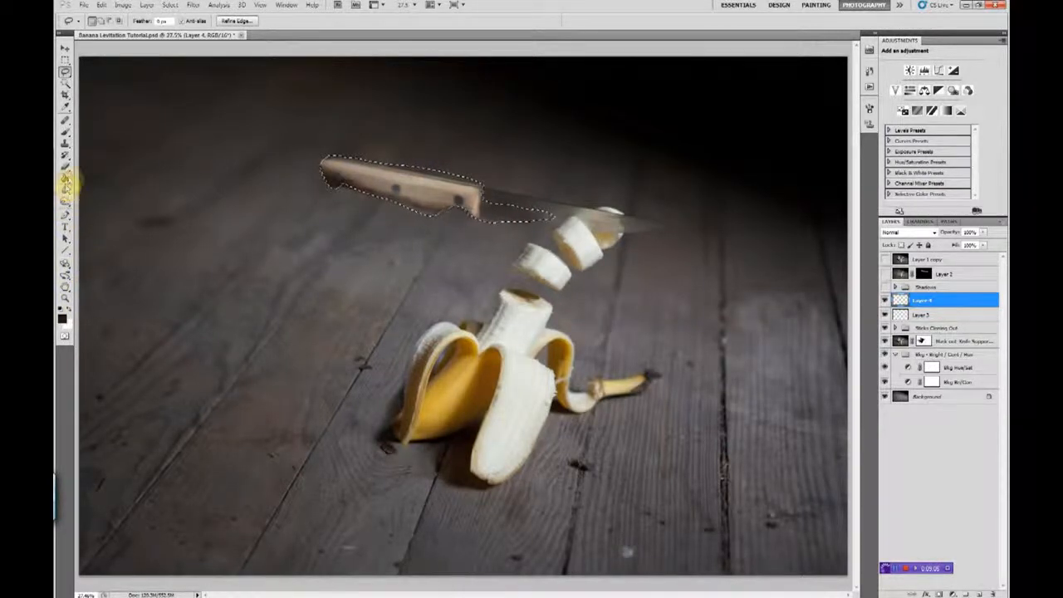
# Fill the knife-shaped selection with black using the Paint Bucket and clear the selection.
pyautogui.click(66, 179)
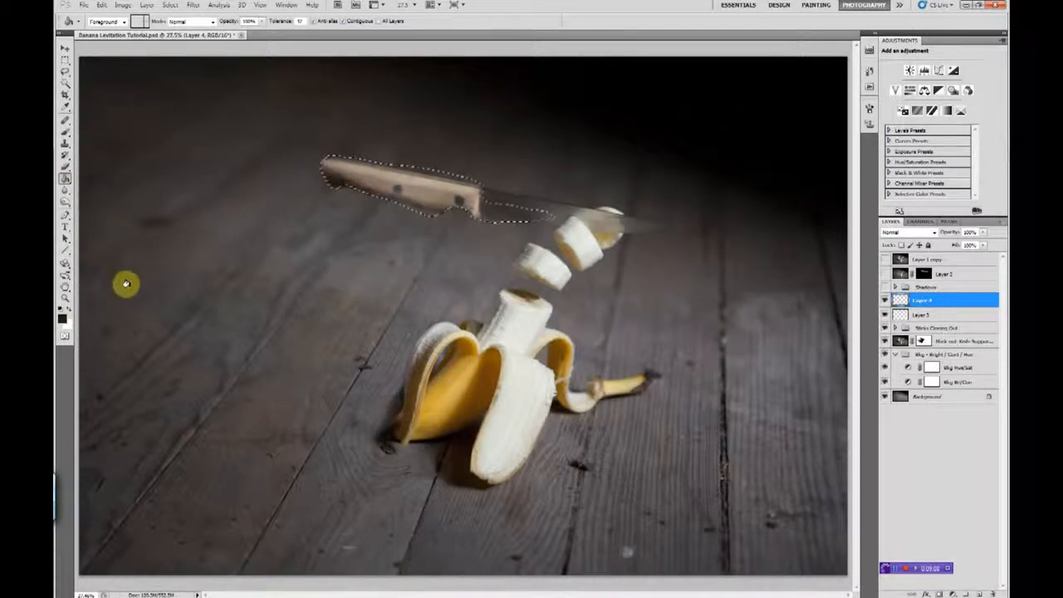
pyautogui.press('x')
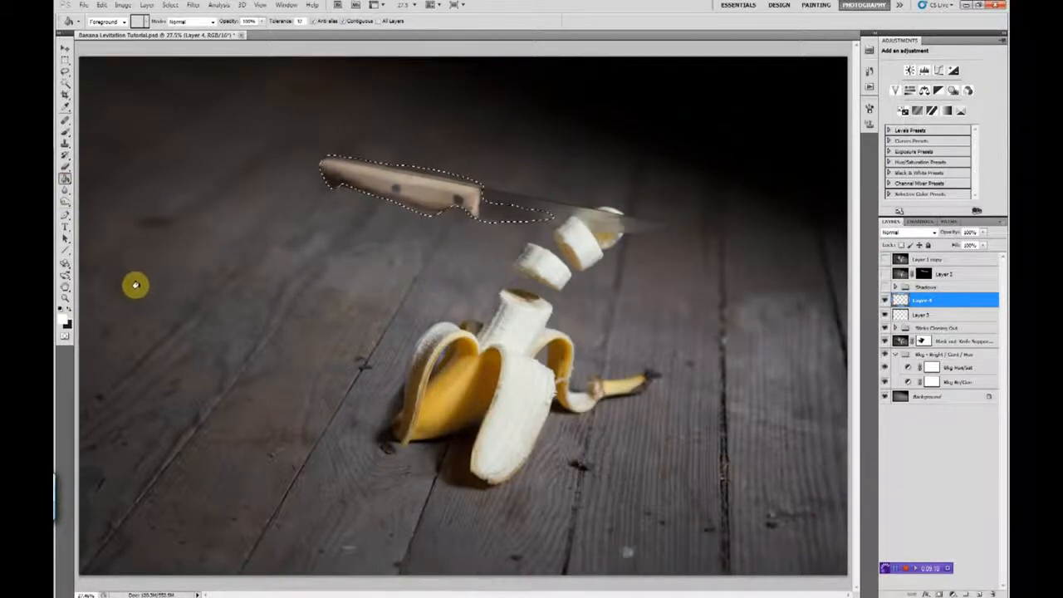
pyautogui.press('x')
pyautogui.click(355, 181)
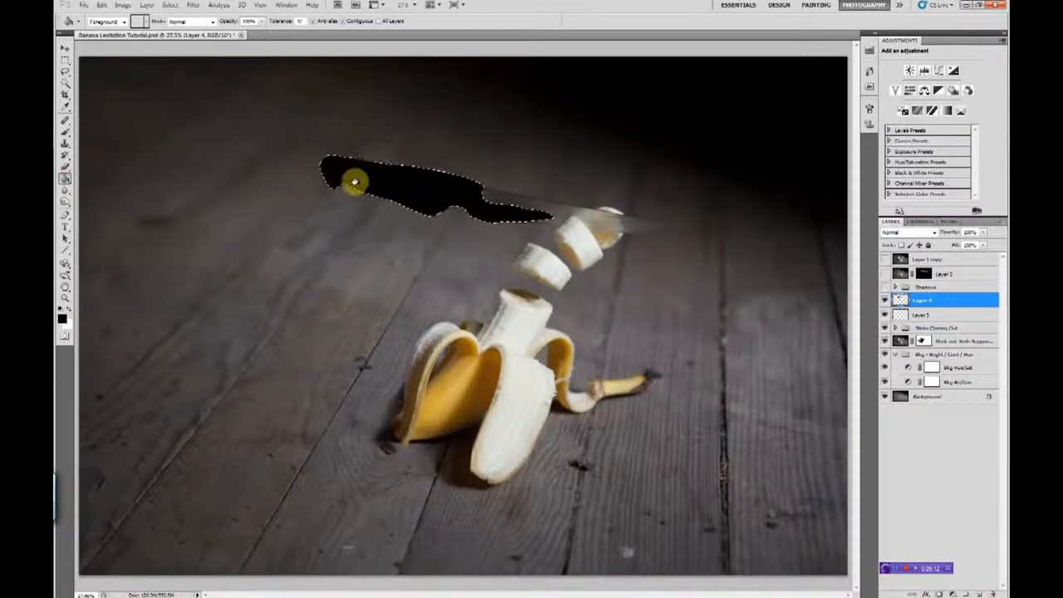
pyautogui.hotkey('ctrl', 'd')
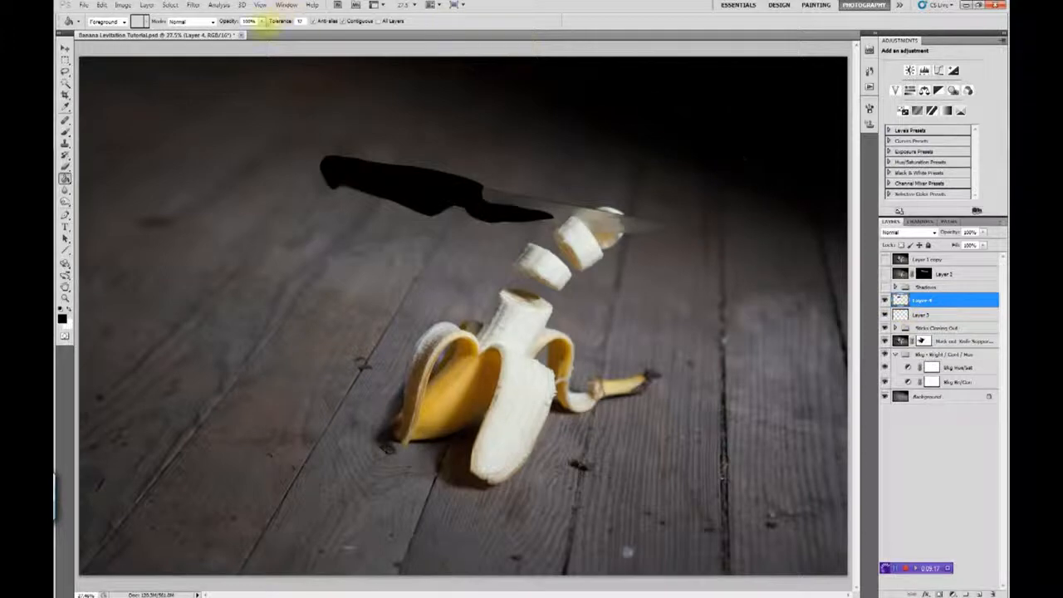
# Soften the black knife shape with a Gaussian Blur of about 60 pixels.
pyautogui.click(194, 6)
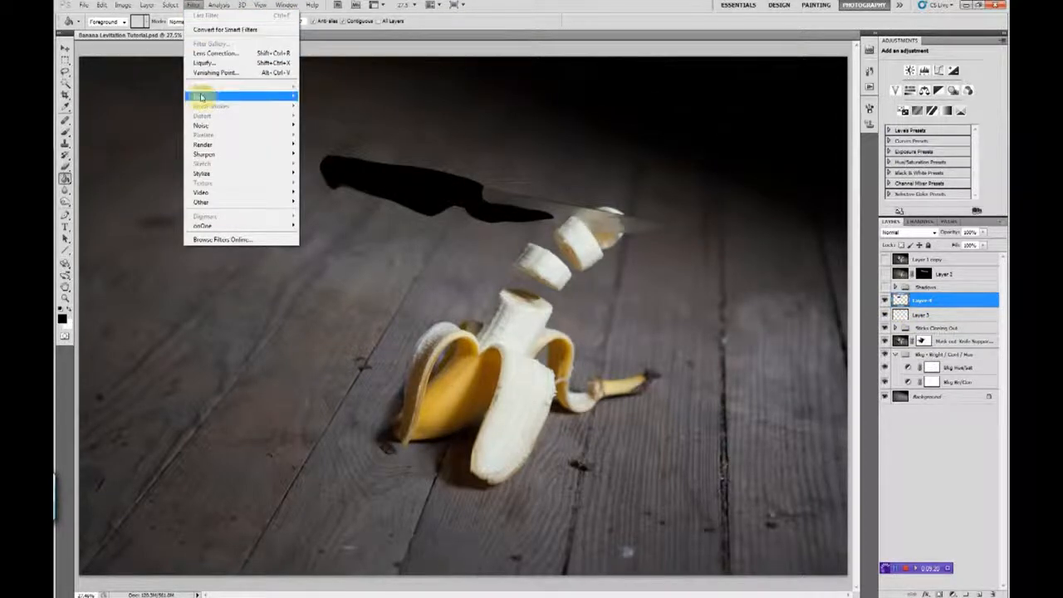
pyautogui.moveTo(249, 96)
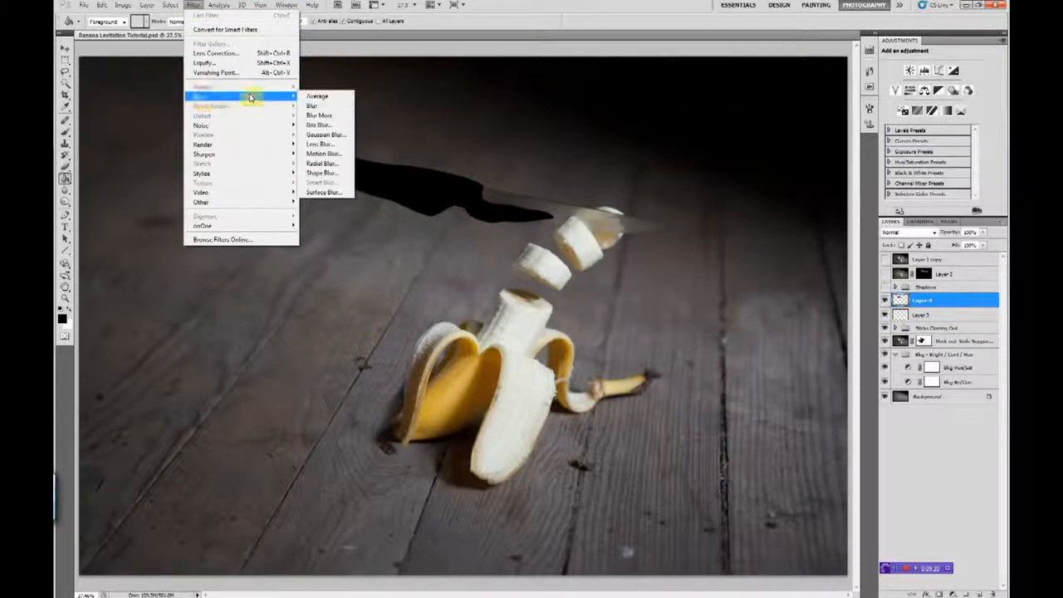
pyautogui.click(333, 135)
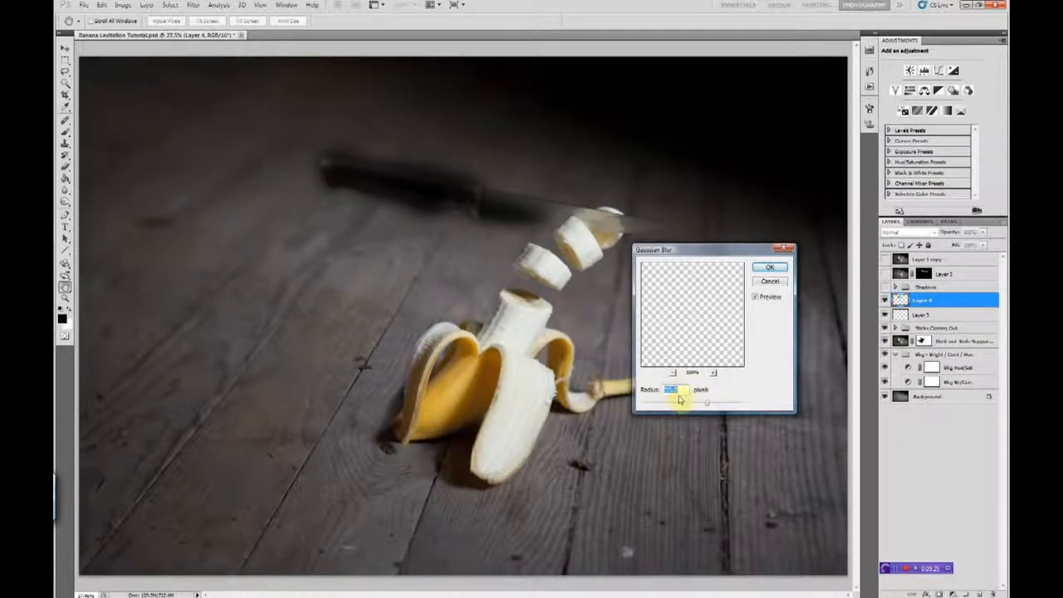
pyautogui.click(707, 403)
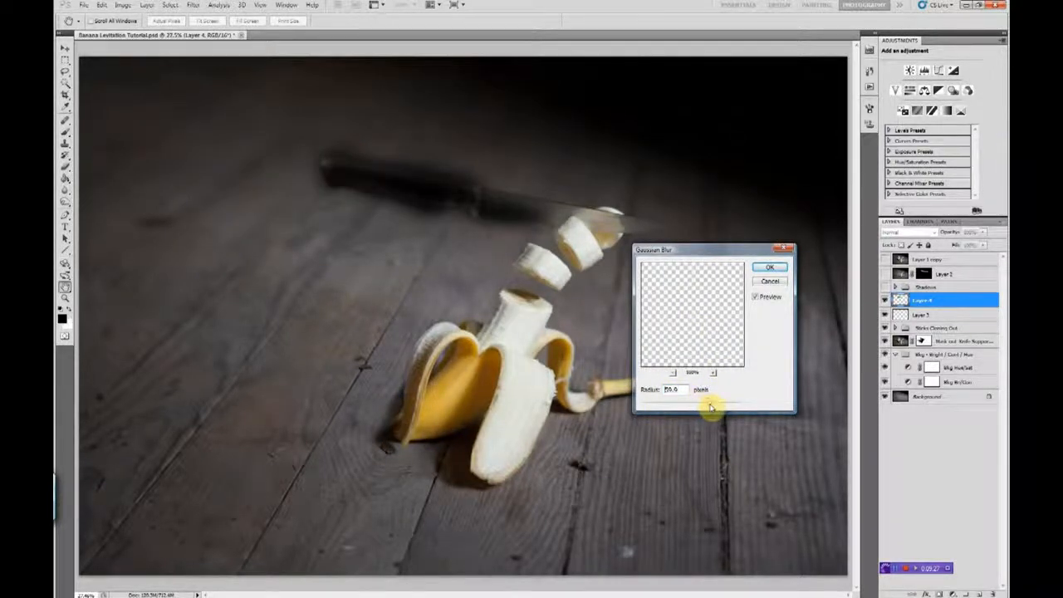
pyautogui.click(769, 268)
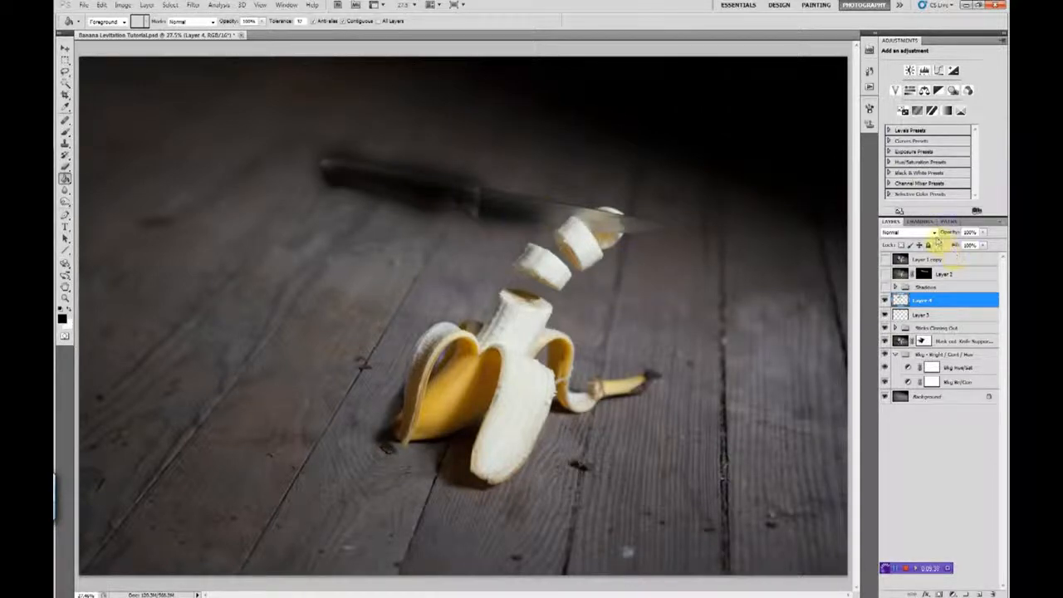
# Blend the blurred shape as Soft Light at slightly reduced opacity and position it on the floor below the knife handle.
pyautogui.click(935, 233)
pyautogui.click(908, 374)
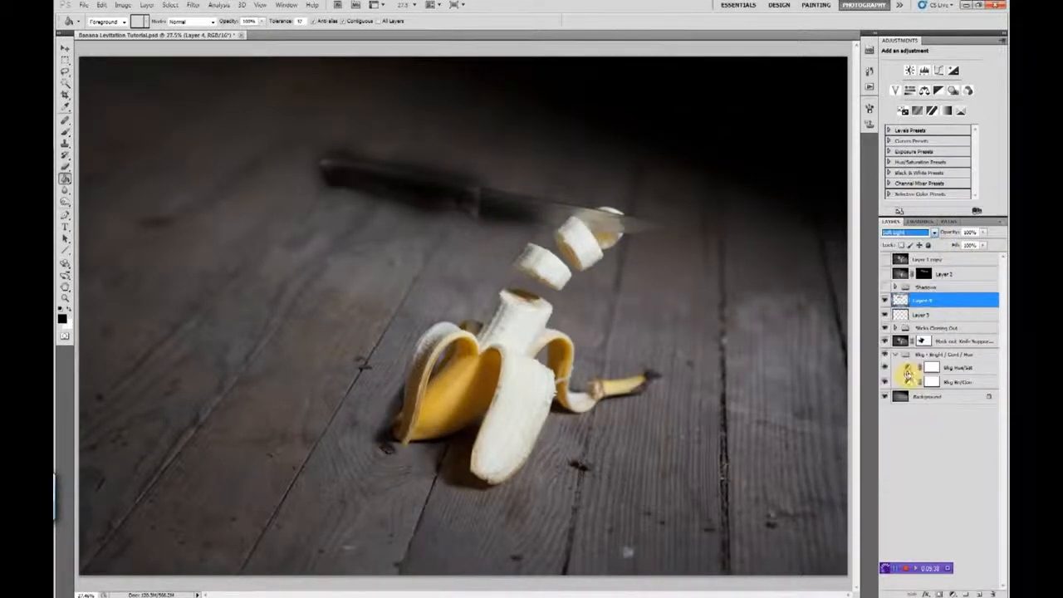
pyautogui.click(64, 50)
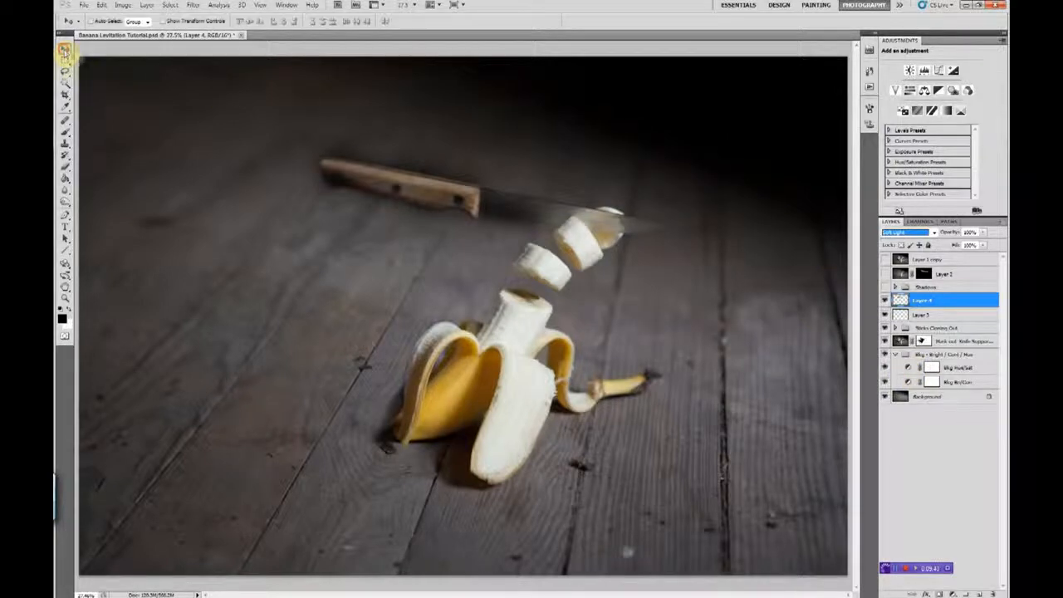
pyautogui.moveTo(399, 197); pyautogui.dragTo(387, 270)
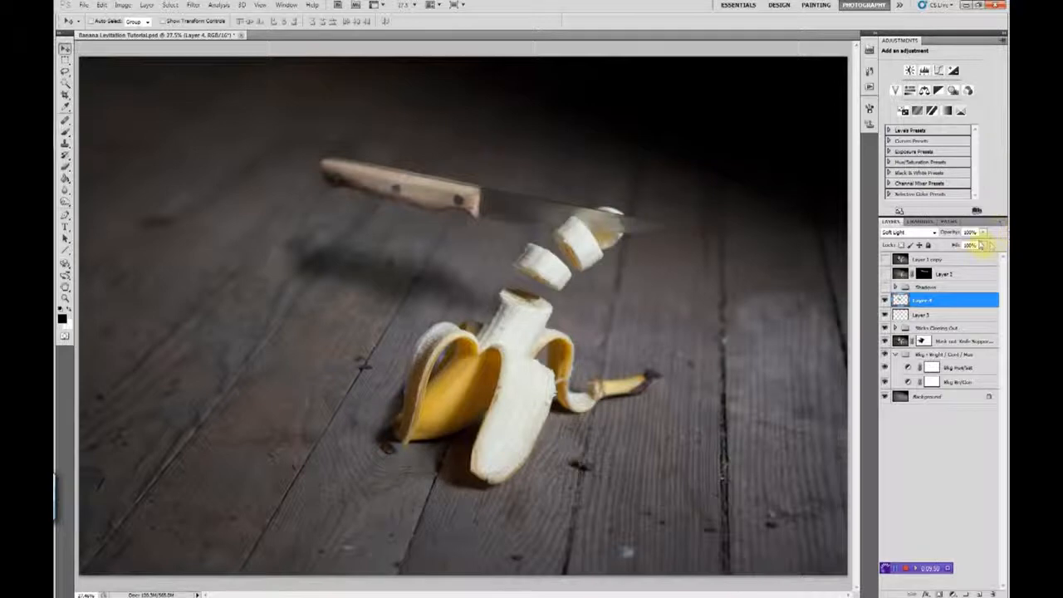
pyautogui.click(984, 235)
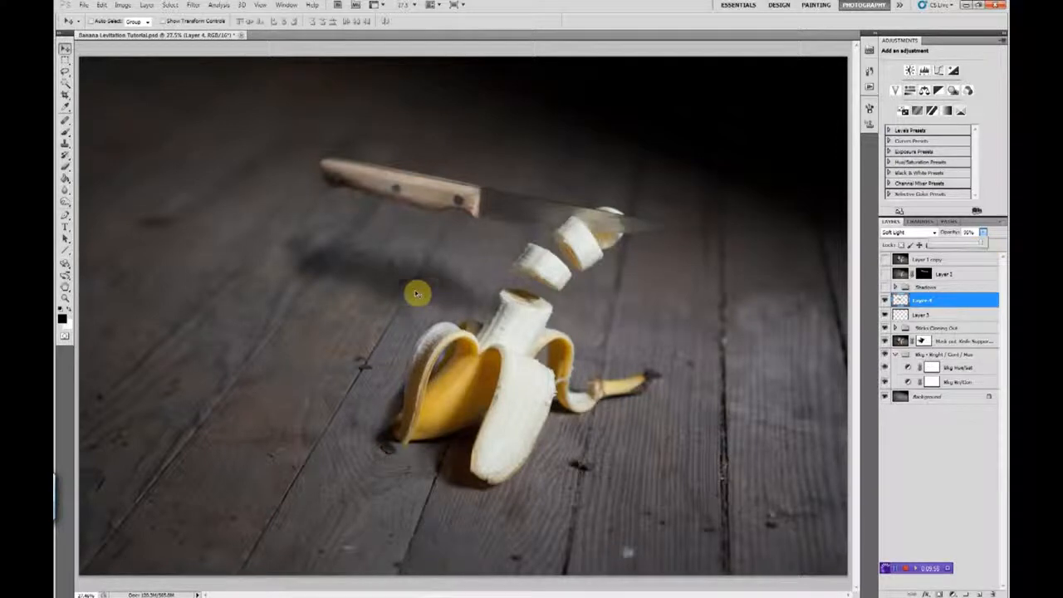
pyautogui.moveTo(357, 259)
pyautogui.mouseDown()
pyautogui.moveTo(334, 246)
pyautogui.moveTo(344, 254)
pyautogui.mouseUp()
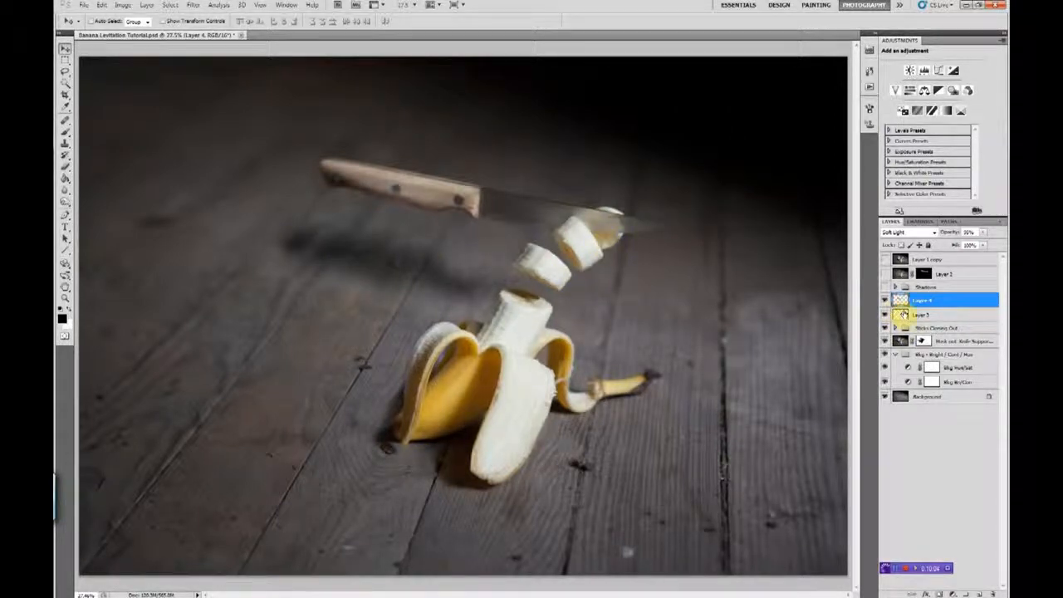
# Delete both practice shadow layers and show the expanded Shadows group with its Handle Floor Shadow layer selected.
pyautogui.keyDown('shift'); pyautogui.click(920, 315); pyautogui.keyUp('shift')
pyautogui.moveTo(933, 302)
pyautogui.mouseDown()
pyautogui.moveTo(962, 429)
pyautogui.moveTo(955, 573)
pyautogui.moveTo(988, 593)
pyautogui.mouseUp()
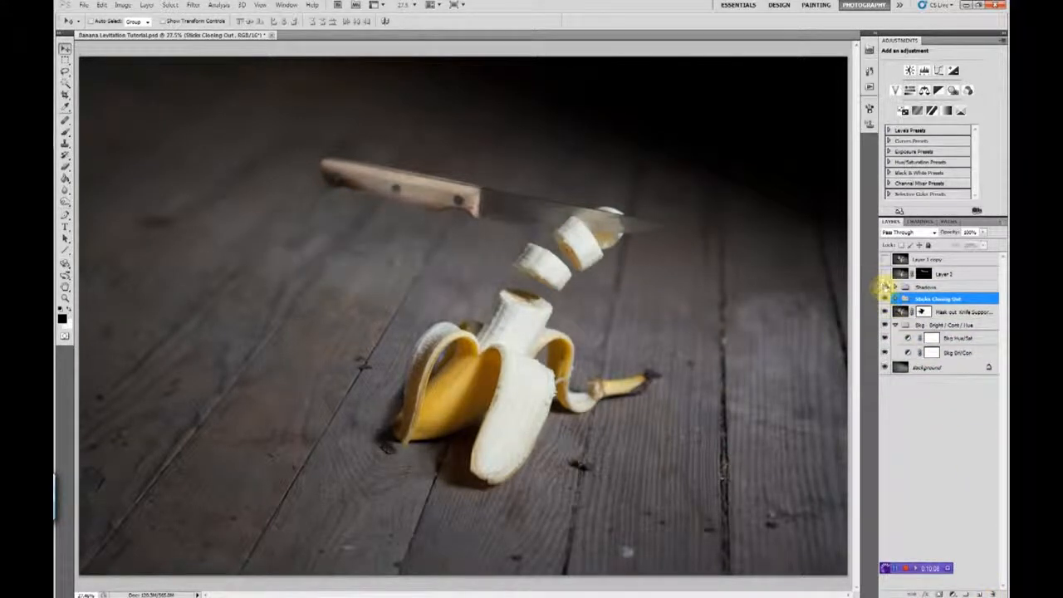
pyautogui.click(885, 287)
pyautogui.click(894, 286)
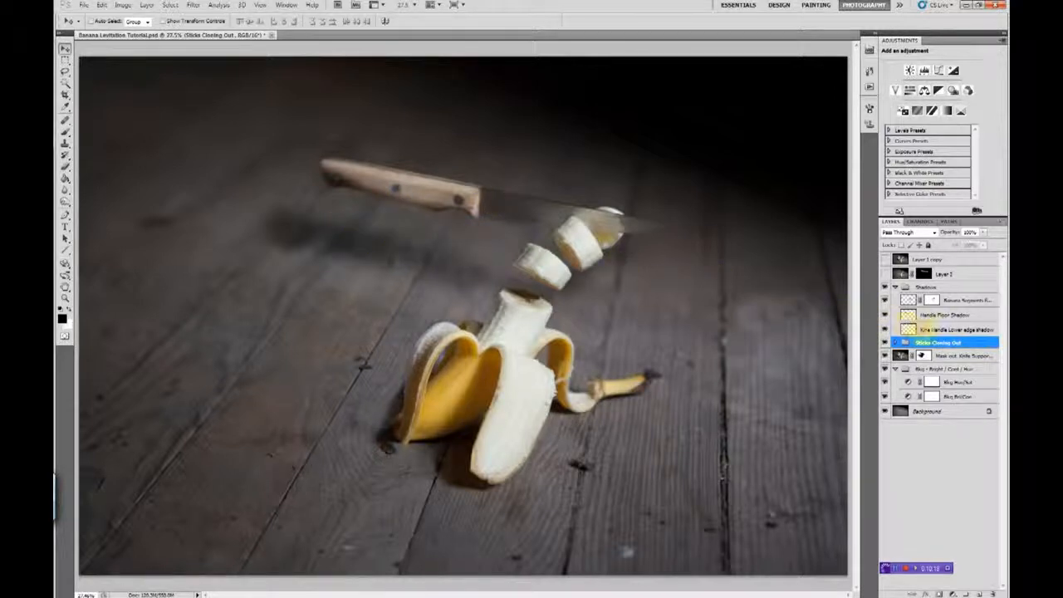
pyautogui.click(909, 316)
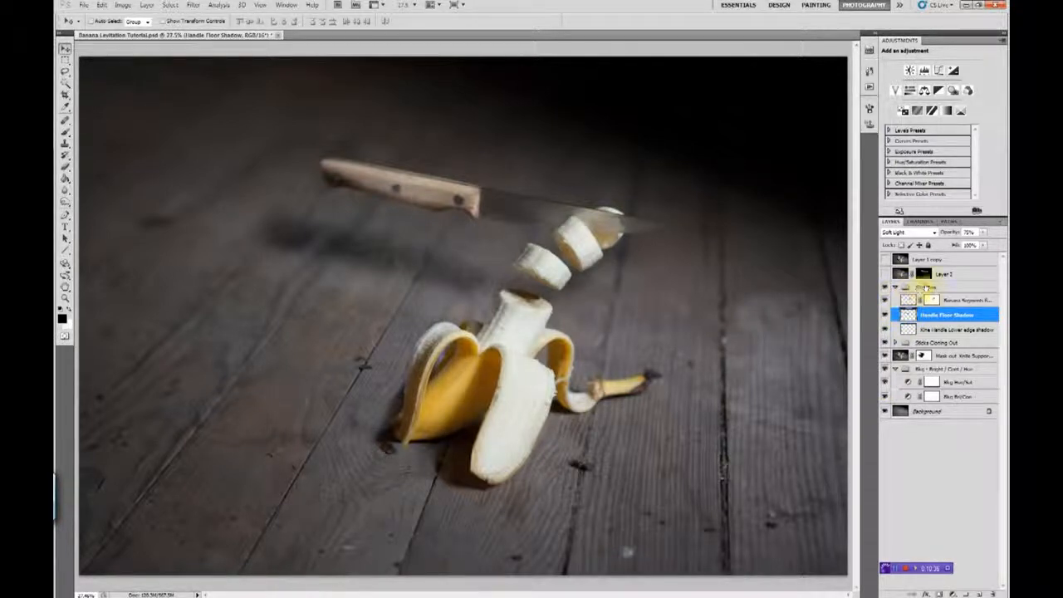
# Create a new empty layer and place it directly above the Shadows group.
pyautogui.click(935, 288)
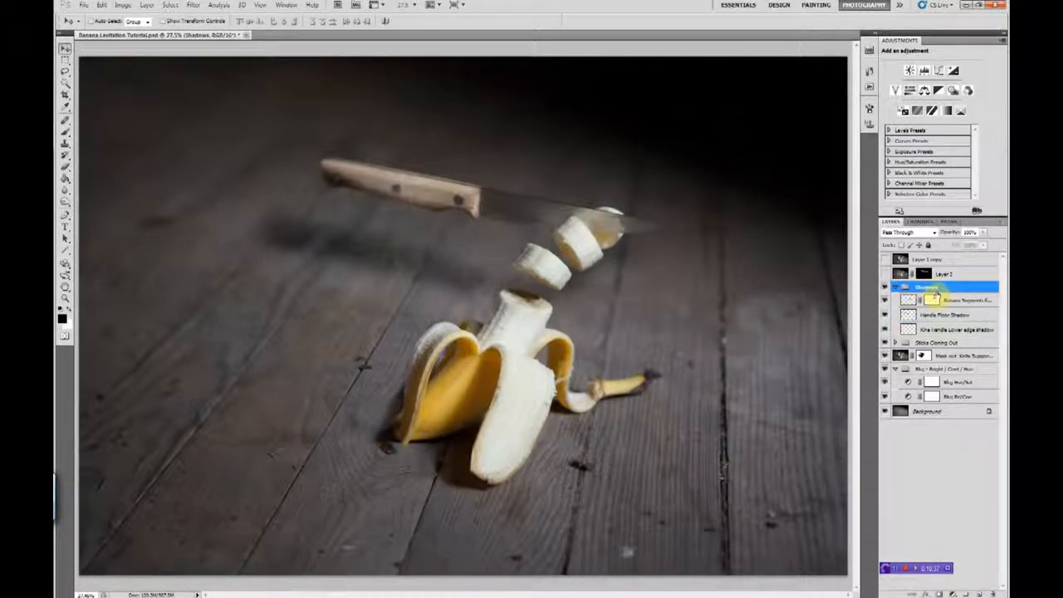
pyautogui.click(981, 593)
pyautogui.moveTo(924, 301); pyautogui.dragTo(904, 283)
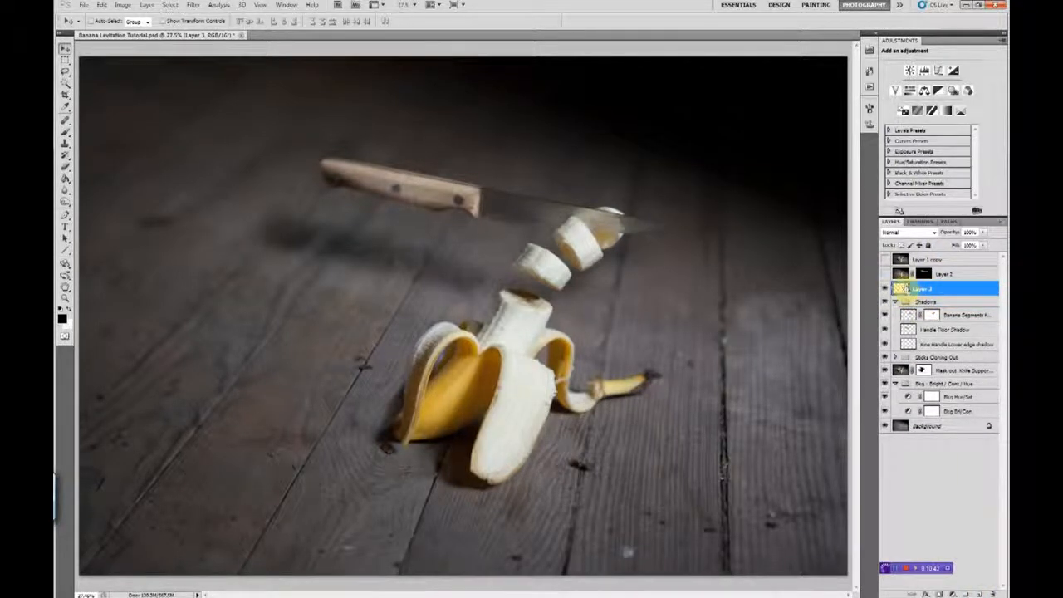
# Stamp a merged copy of all visible layers onto the new layer, keeping the originals separate.
pyautogui.click(148, 6)
pyautogui.press('alt')
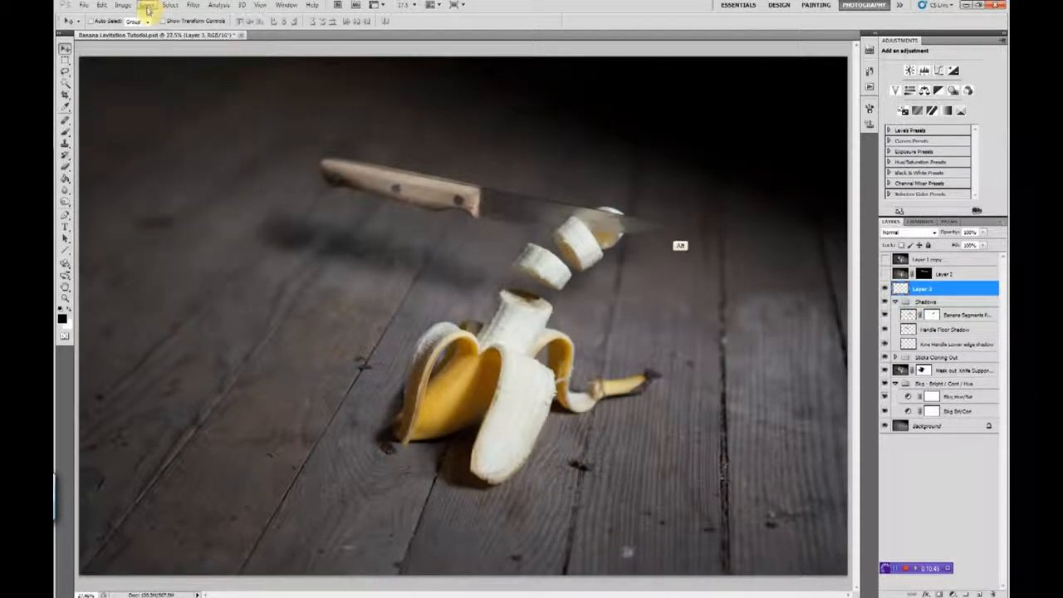
pyautogui.click(148, 6)
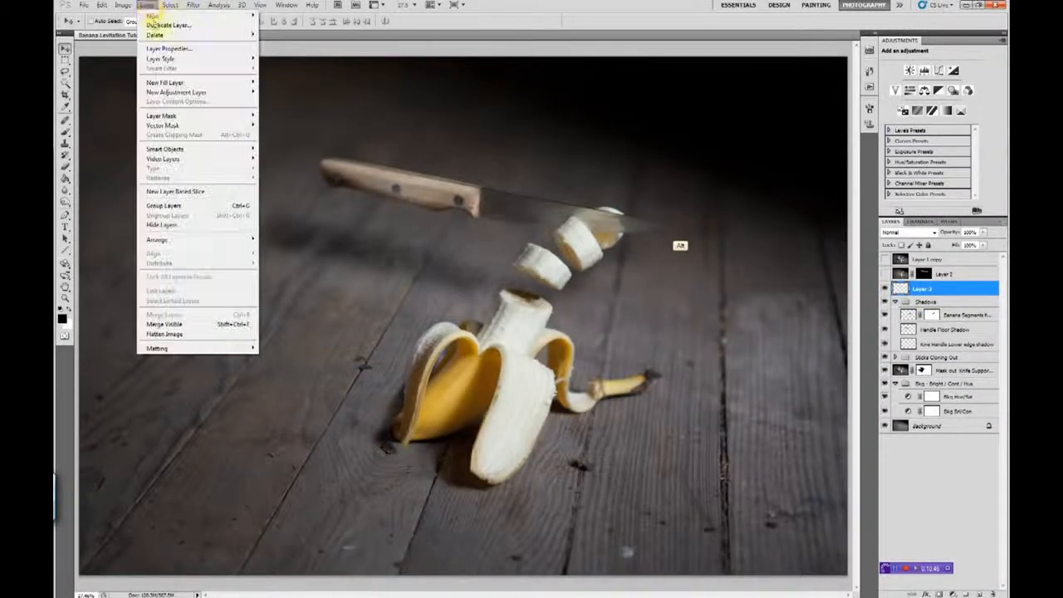
pyautogui.keyDown('alt'); pyautogui.click(193, 323); pyautogui.keyUp('alt')
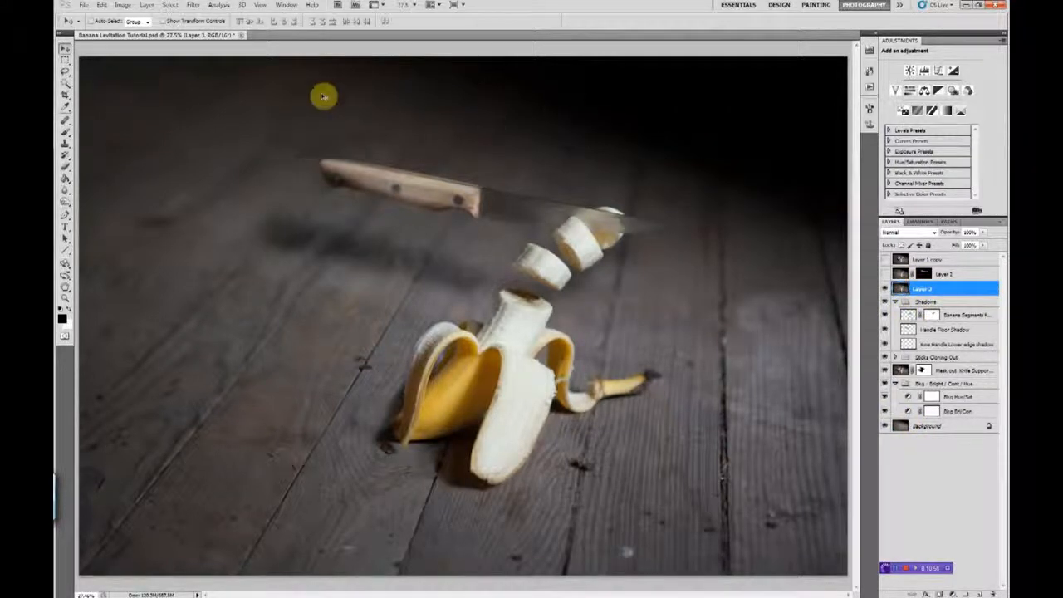
# Apply a Motion Blur with a diagonal angle and a distance of 46 pixels to the merged copy.
pyautogui.click(193, 5)
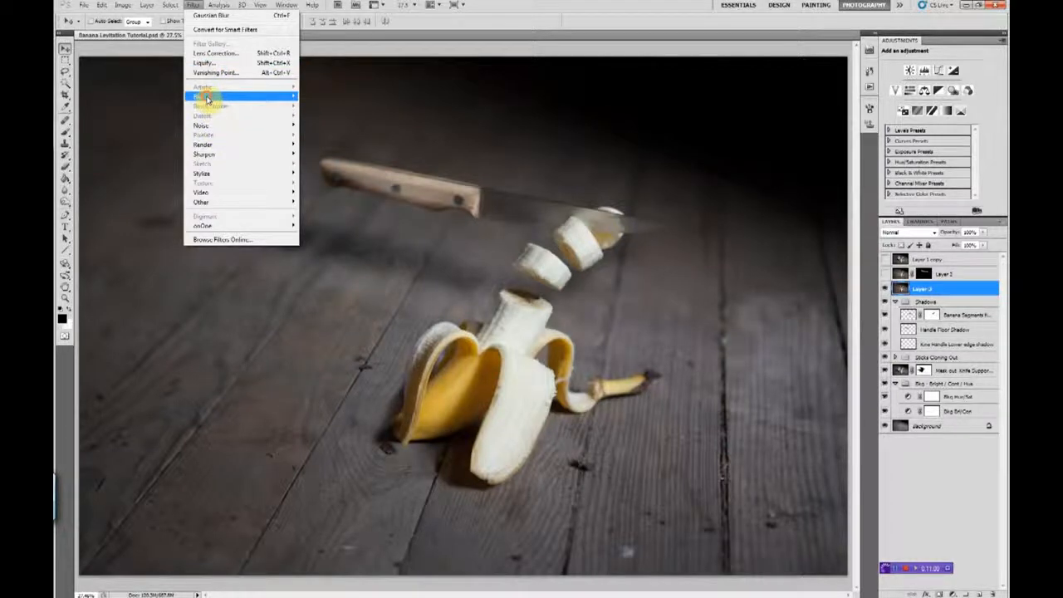
pyautogui.moveTo(207, 97)
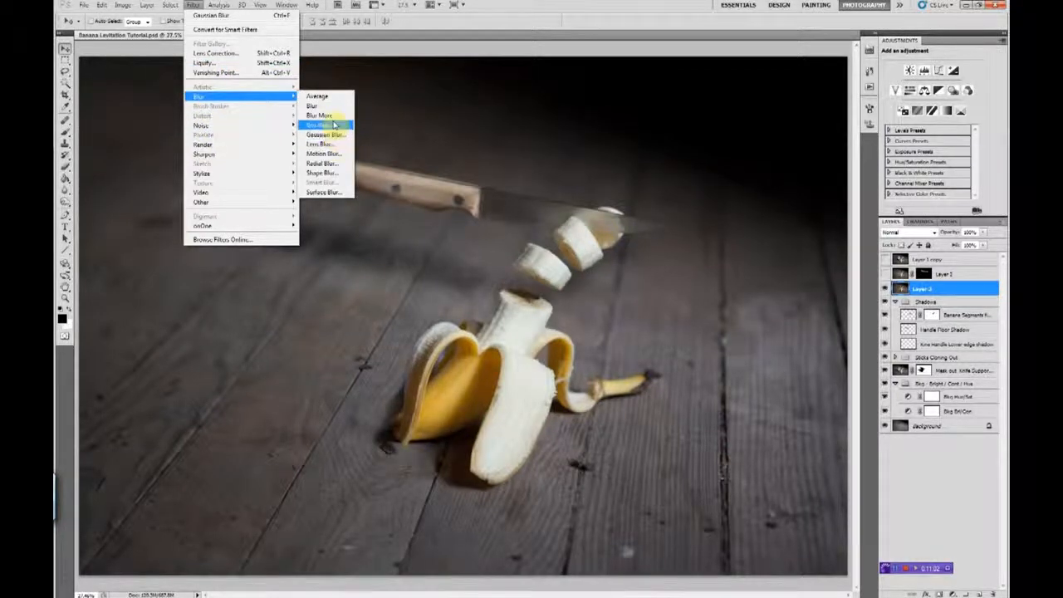
pyautogui.click(336, 156)
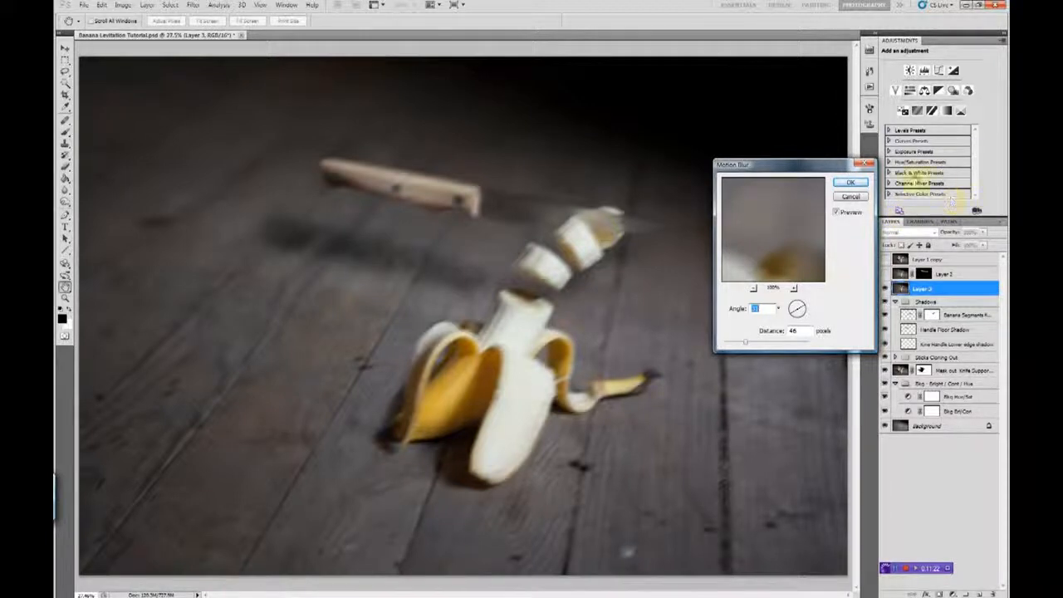
pyautogui.click(854, 182)
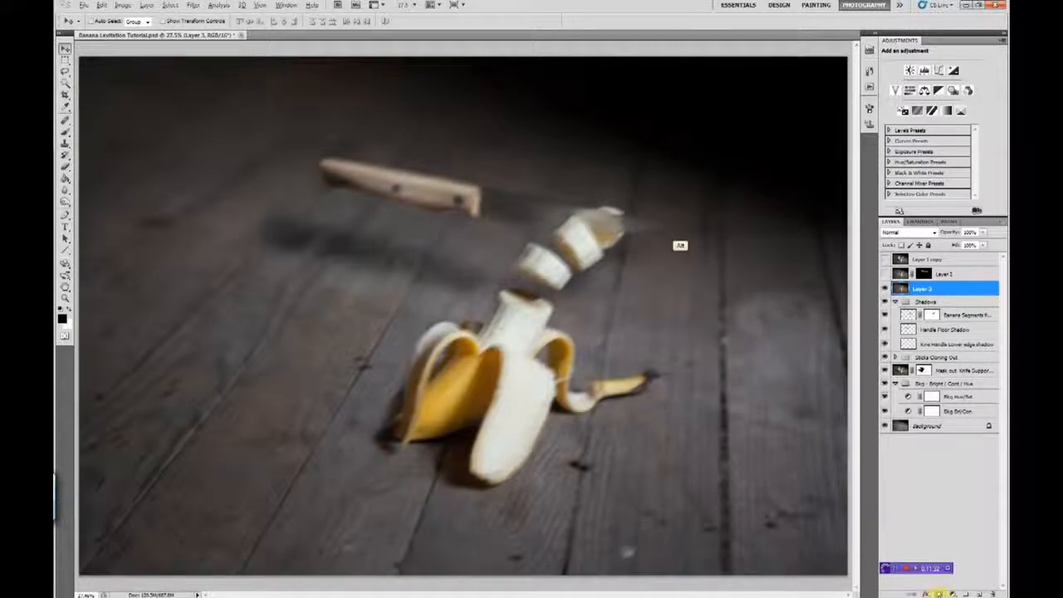
# Hide the motion-blurred layer behind a black mask and paint white over the knife handle and blade to reveal the blur there.
pyautogui.keyDown('alt'); pyautogui.click(938, 593); pyautogui.keyUp('alt')
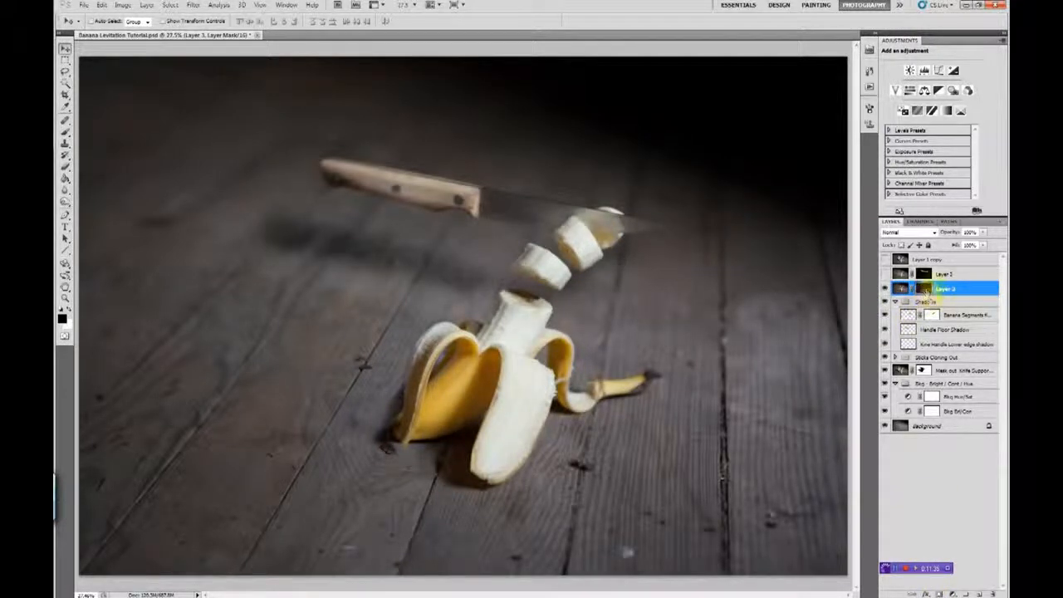
pyautogui.click(65, 134)
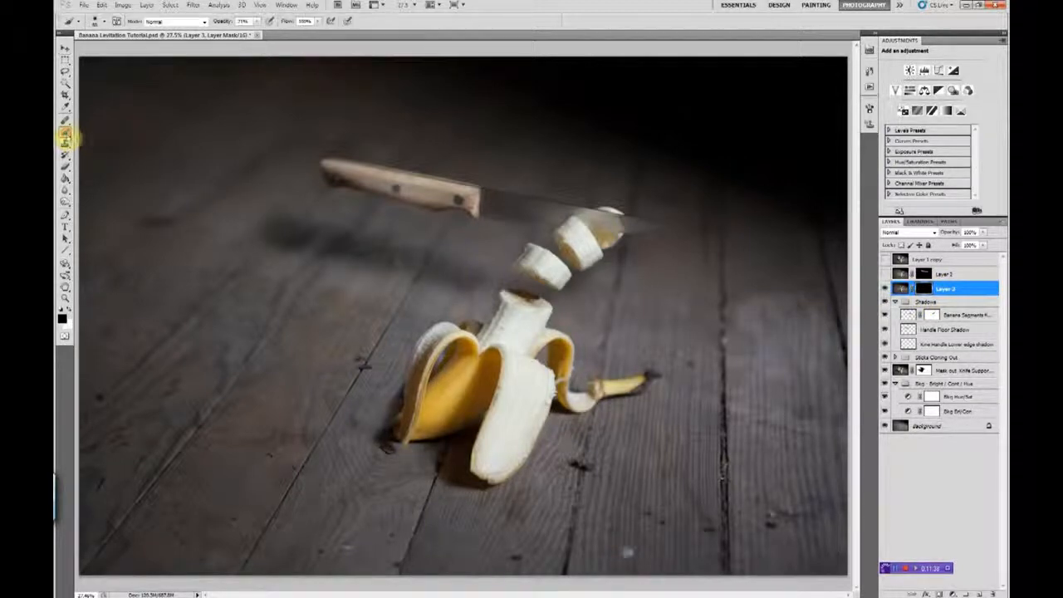
pyautogui.click(69, 309)
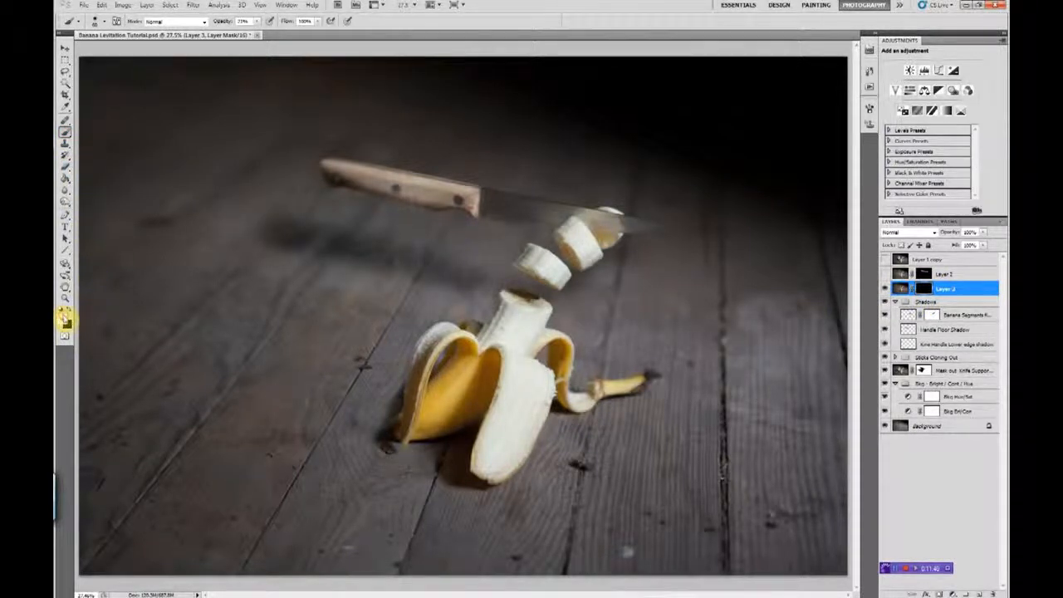
pyautogui.click(64, 317)
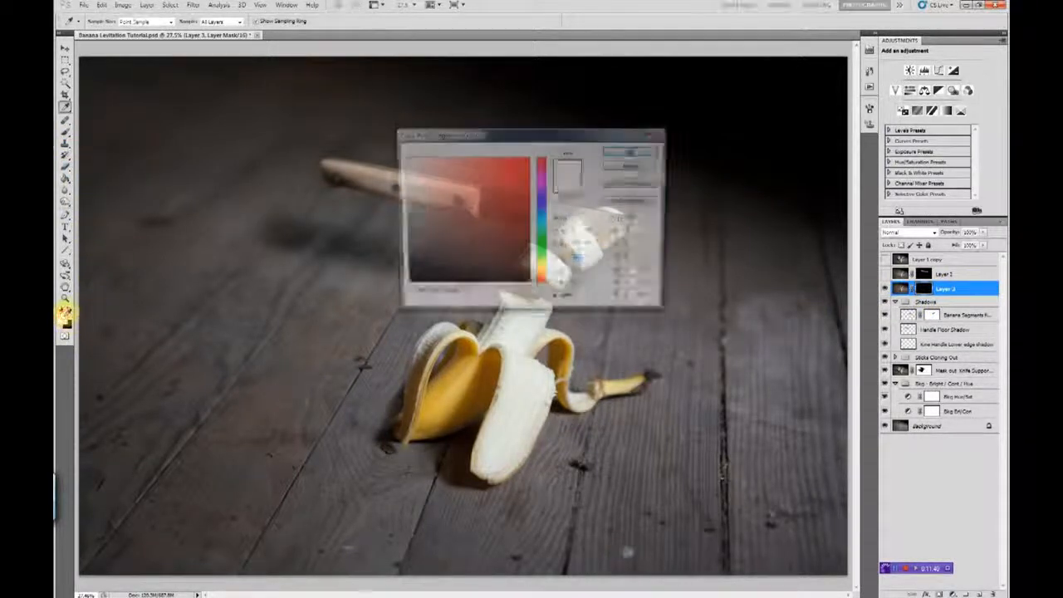
pyautogui.click(616, 153)
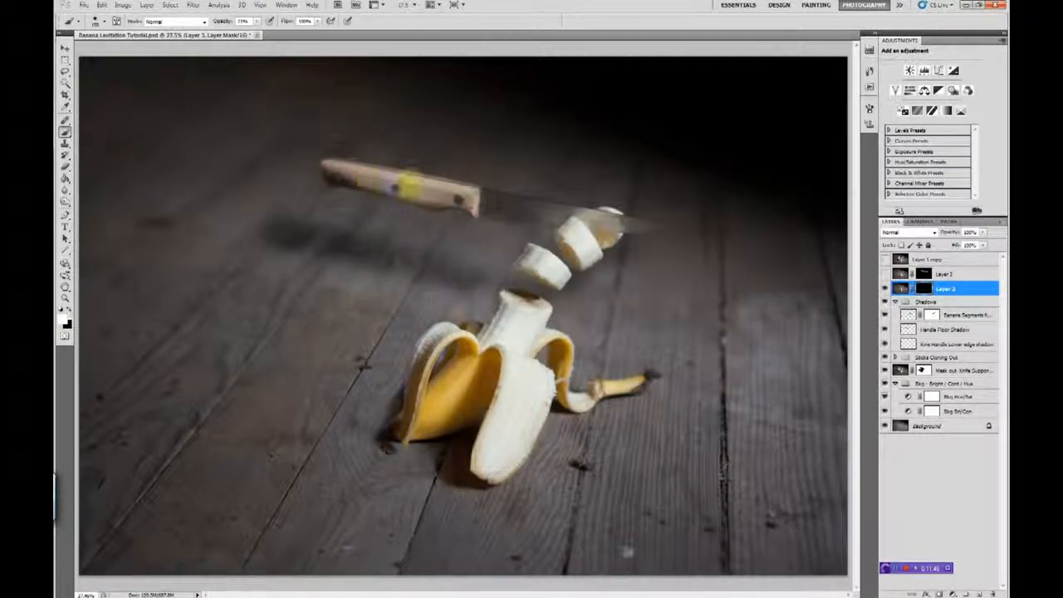
pyautogui.press(']')
pyautogui.moveTo(339, 173)
pyautogui.mouseDown()
pyautogui.moveTo(409, 194)
pyautogui.moveTo(488, 199)
pyautogui.moveTo(519, 219)
pyautogui.moveTo(629, 226)
pyautogui.moveTo(508, 200)
pyautogui.moveTo(501, 216)
pyautogui.moveTo(624, 228)
pyautogui.moveTo(325, 171)
pyautogui.mouseUp()
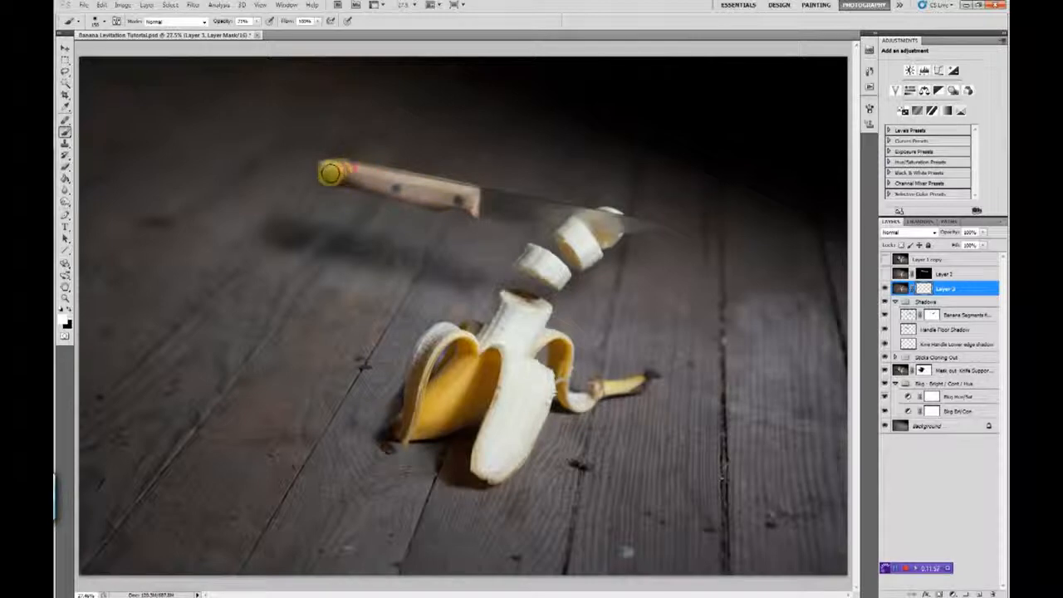
pyautogui.moveTo(503, 204)
pyautogui.mouseDown()
pyautogui.moveTo(361, 186)
pyautogui.moveTo(329, 167)
pyautogui.moveTo(494, 197)
pyautogui.moveTo(500, 212)
pyautogui.moveTo(658, 223)
pyautogui.moveTo(537, 212)
pyautogui.moveTo(550, 224)
pyautogui.moveTo(528, 209)
pyautogui.moveTo(418, 195)
pyautogui.moveTo(339, 168)
pyautogui.moveTo(494, 200)
pyautogui.moveTo(539, 218)
pyautogui.mouseUp()
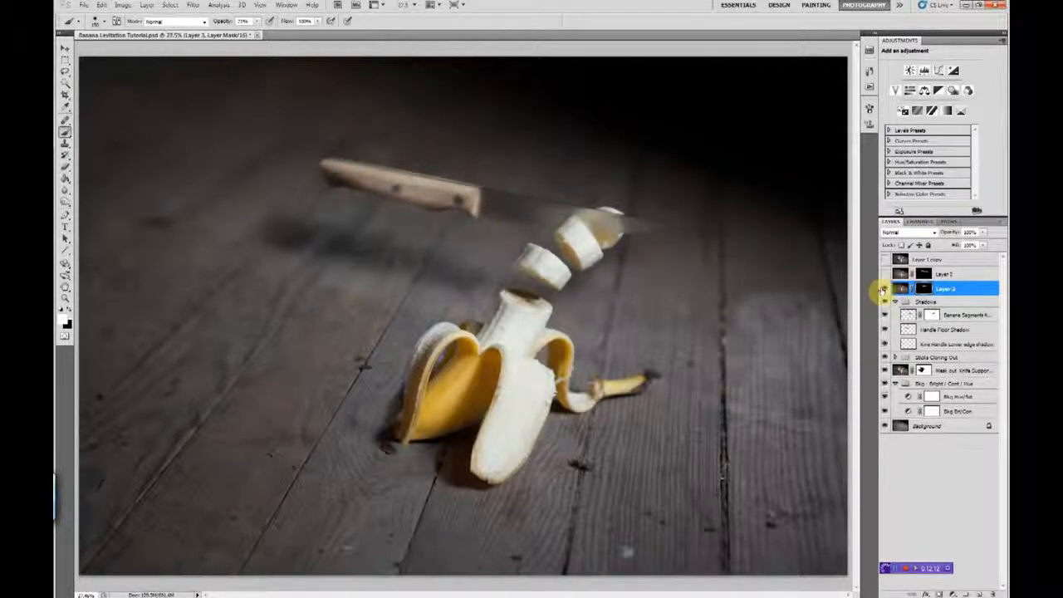
# Delete the practice motion-blur layer, show Layer 2 instead, and toggle Layer 1 copy on and off for a before-and-after comparison.
pyautogui.moveTo(903, 290); pyautogui.dragTo(992, 592)
pyautogui.click(885, 274)
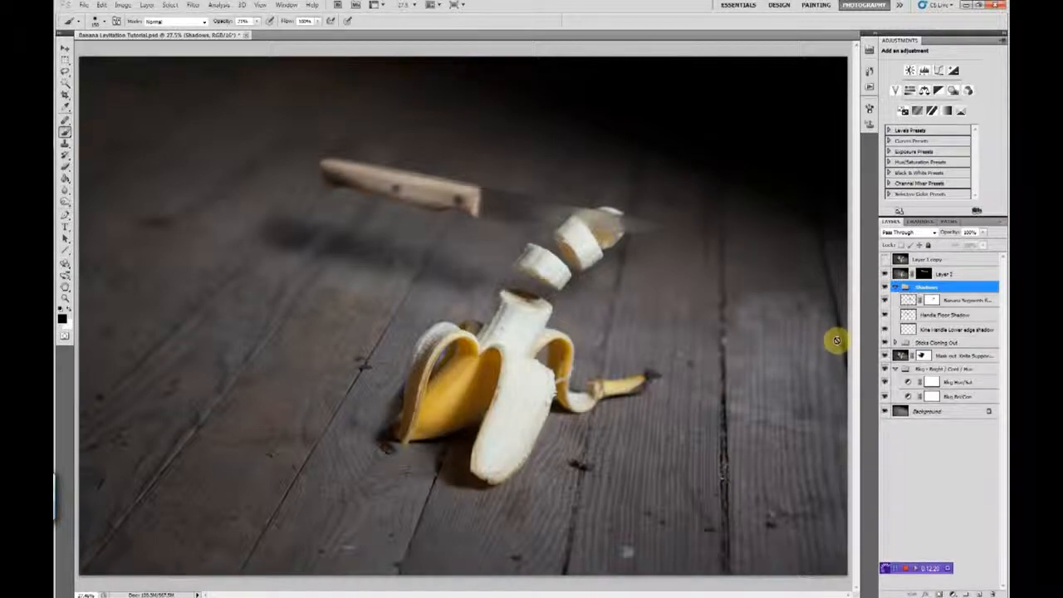
pyautogui.click(884, 260)
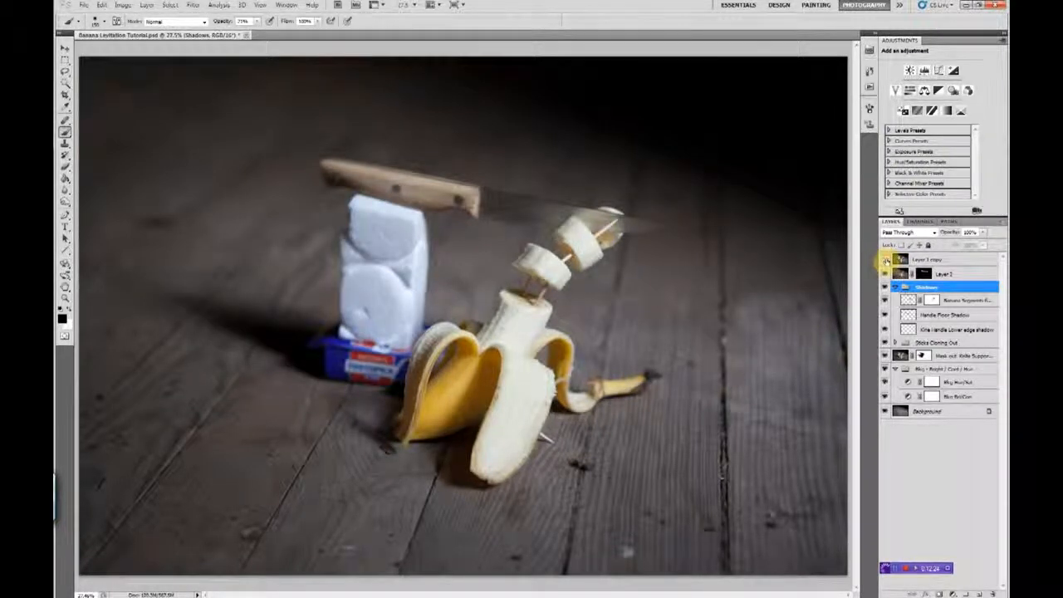
pyautogui.click(884, 260)
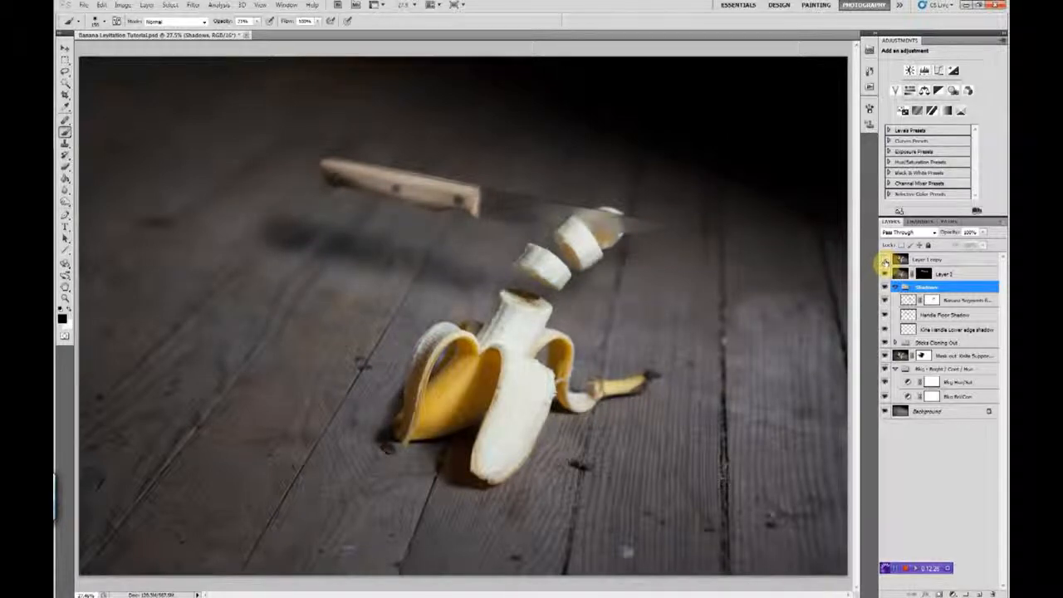